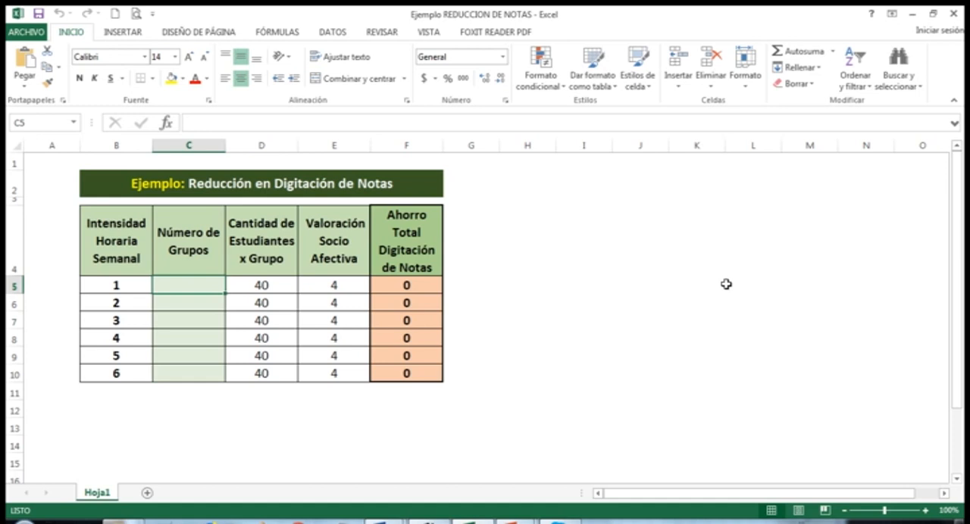
Enter 25, 20 and 15 as the Número de Grupos for weekly intensities 1, 2 and 3 in cells C5 to C7
{"action": "type", "text": "25"}
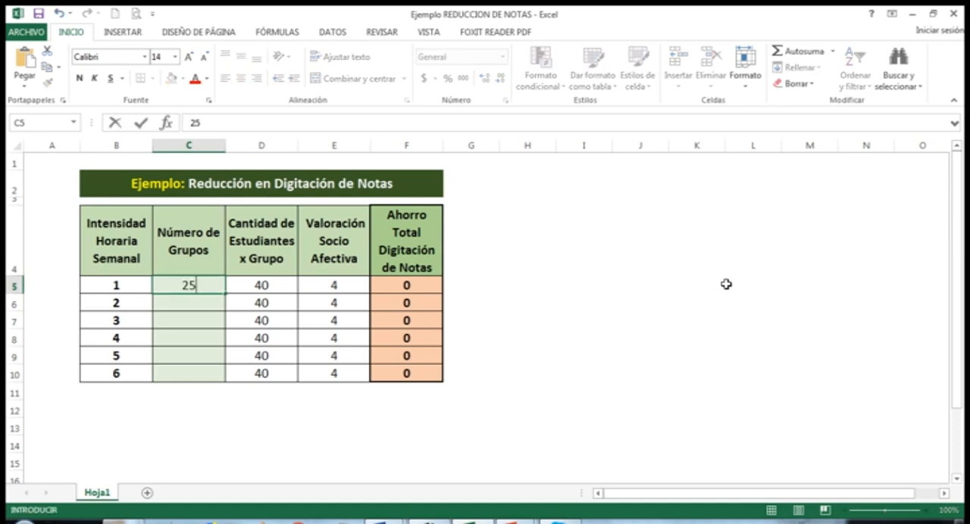
{"action": "key", "text": "Return"}
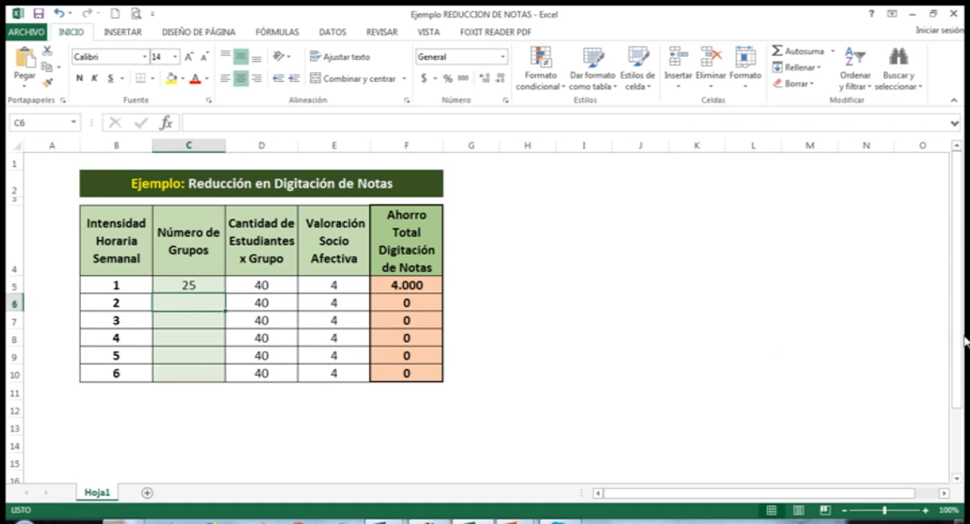
{"action": "type", "text": "20"}
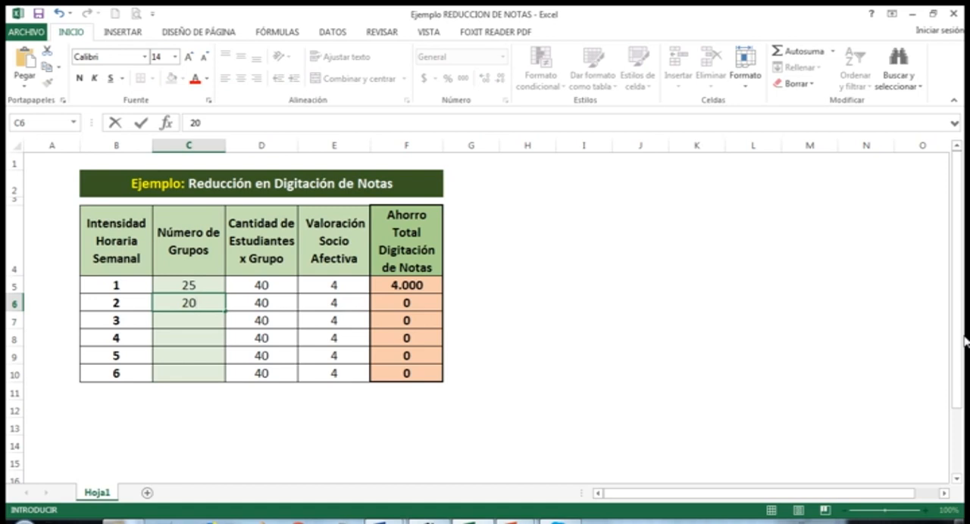
{"action": "key", "text": "Return"}
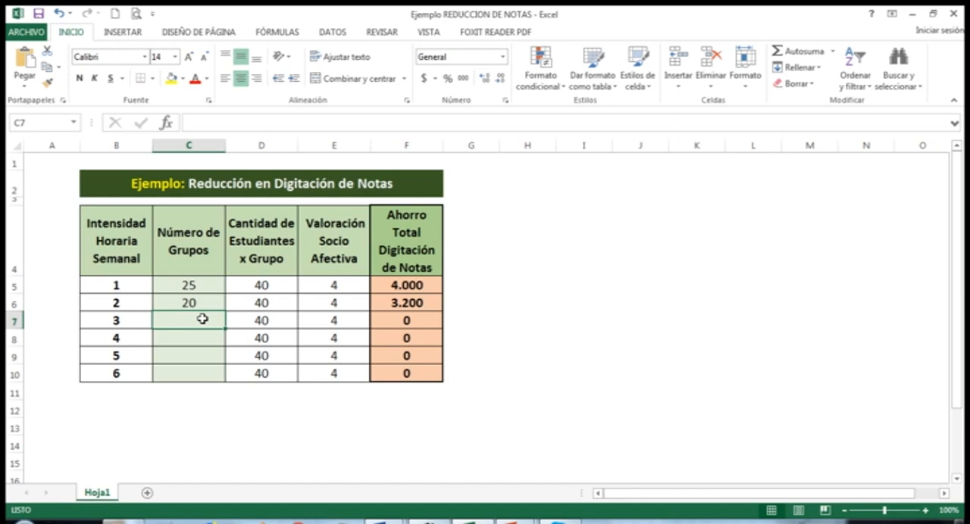
{"action": "type", "text": "15"}
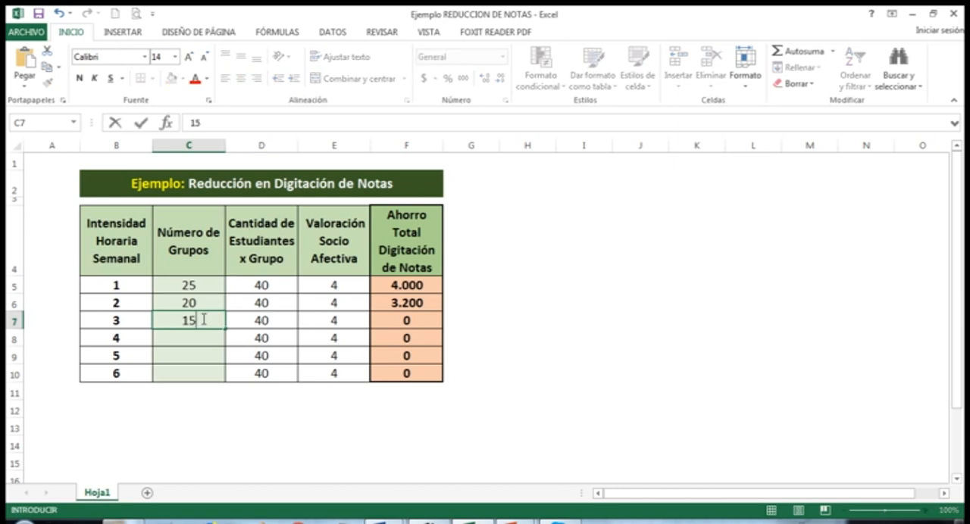
{"action": "key", "text": "Return"}
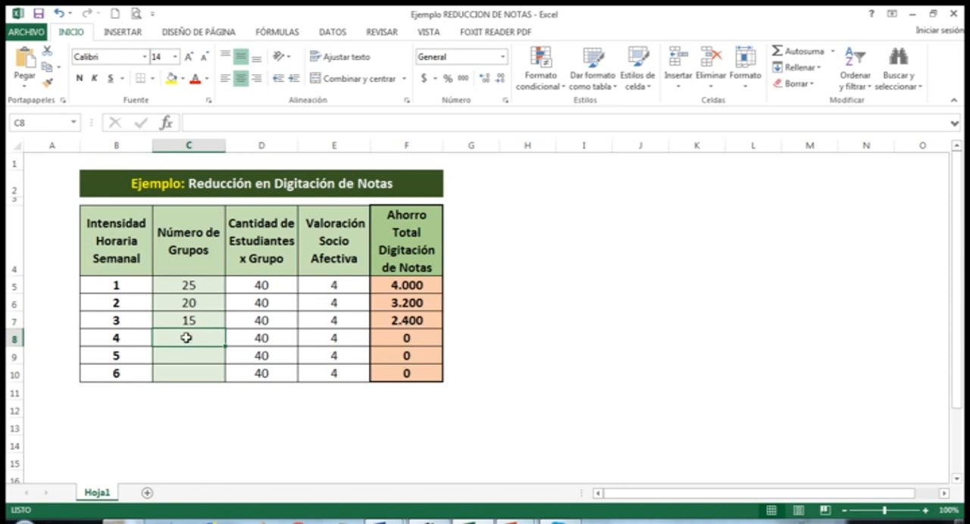
Fill in the Número de Grupos for weekly intensities 4, 5 and 6 with 12, 10 and 8 in cells C8 to C10
{"action": "type", "text": "12"}
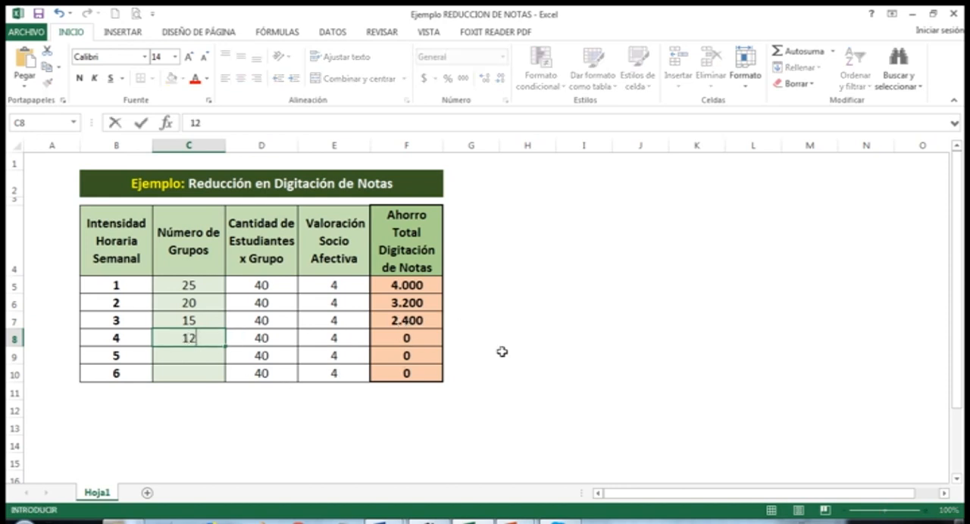
{"action": "left_click", "coordinate": [540, 356]}
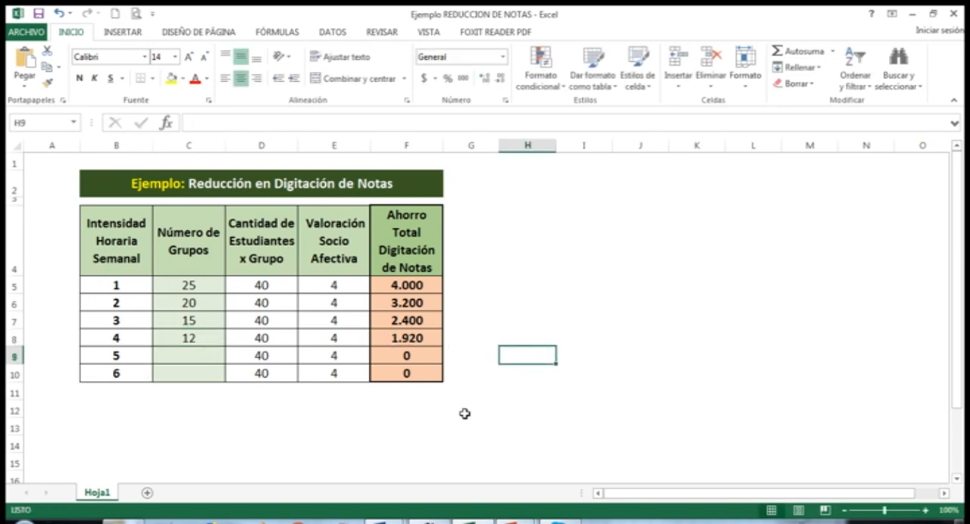
{"action": "left_click", "coordinate": [192, 354]}
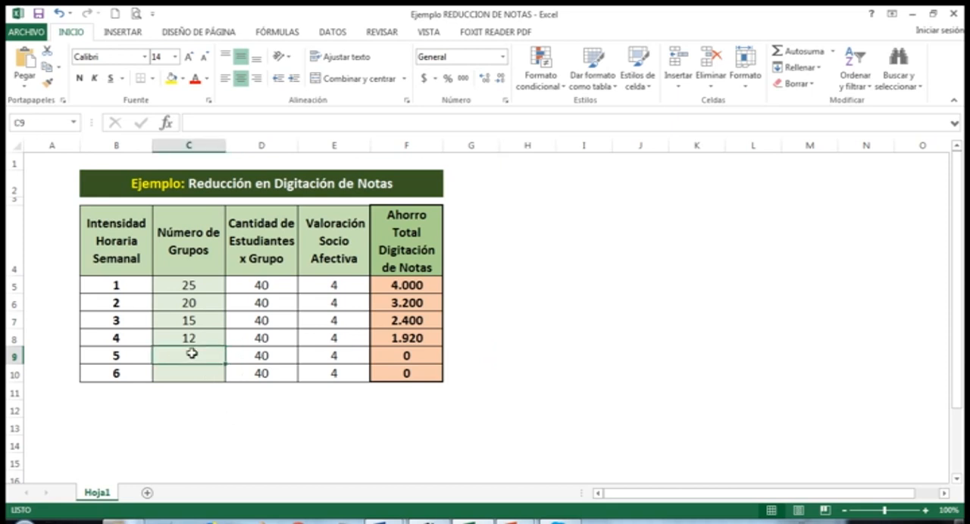
{"action": "type", "text": "10"}
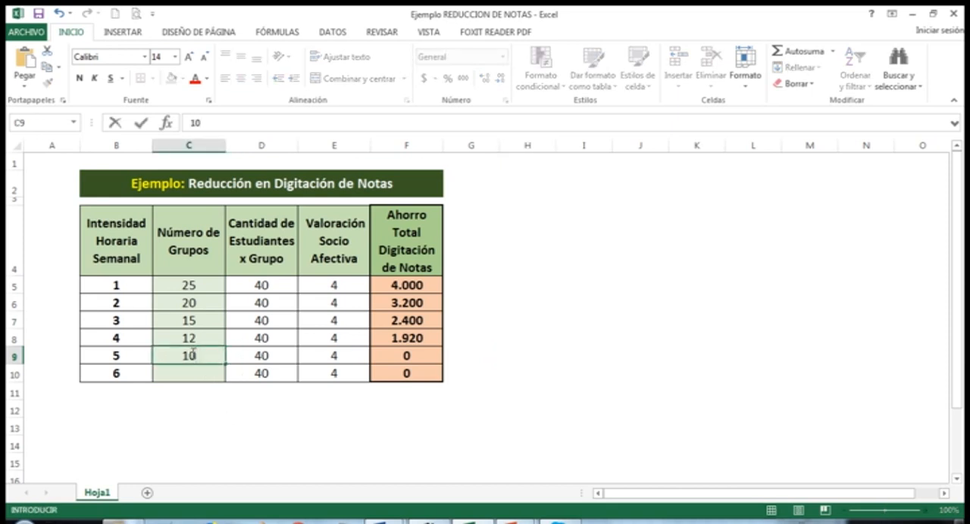
{"action": "key", "text": "Return"}
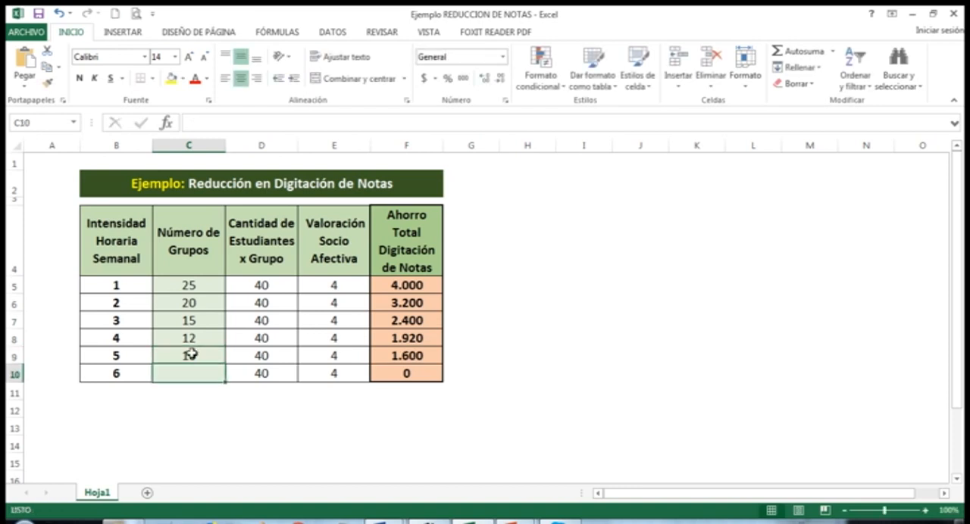
{"action": "type", "text": "8"}
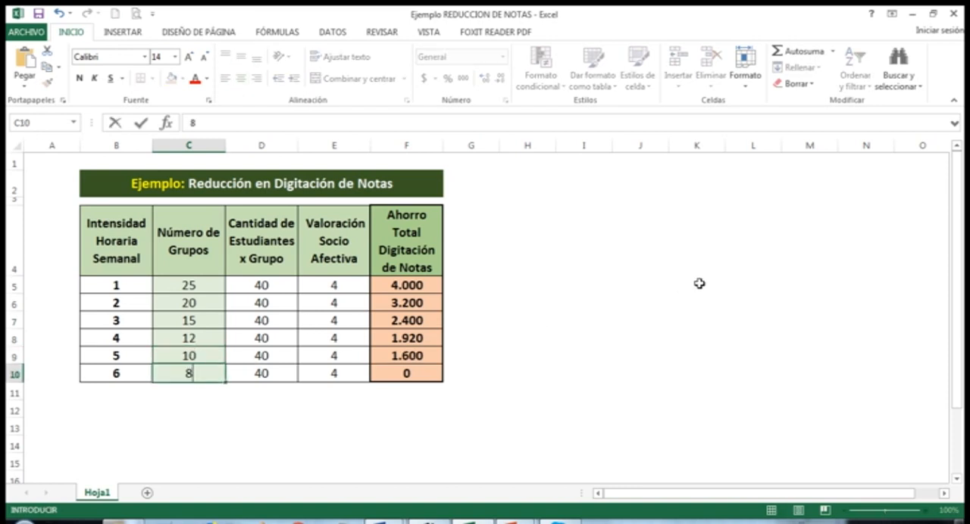
{"action": "left_click", "coordinate": [596, 425]}
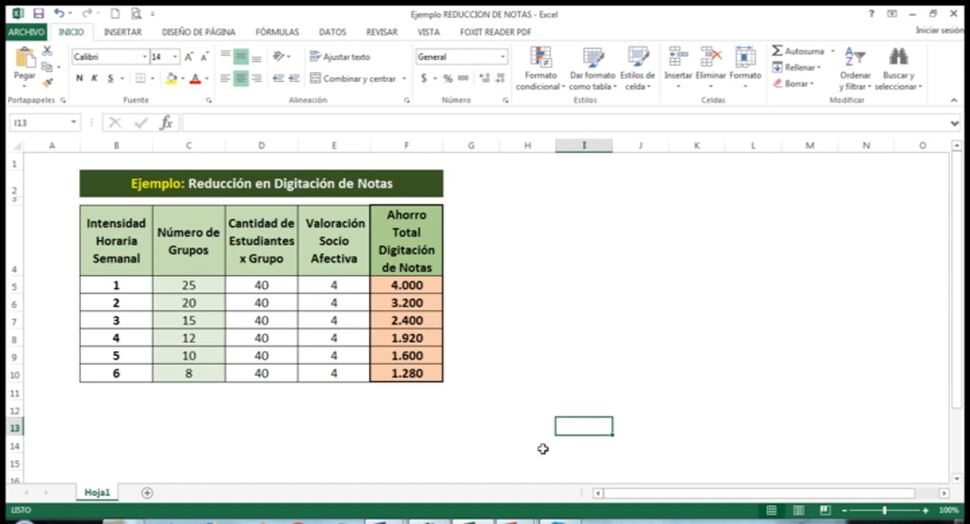
Switch to the running PowerPoint slide show and advance through the Registro de Valoraciones slide to the INDICADORES (75%) point
{"action": "mouse_move", "coordinate": [517, 522]}
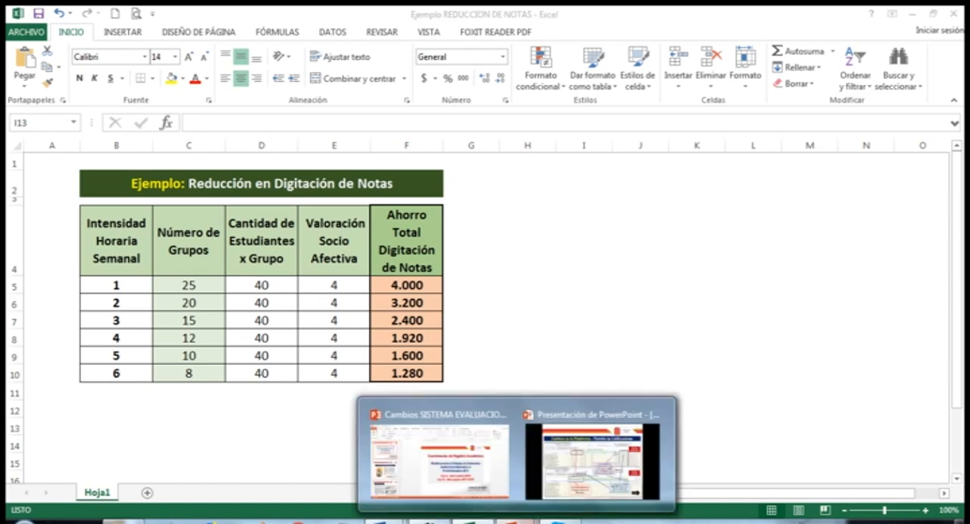
{"action": "left_click", "coordinate": [589, 485]}
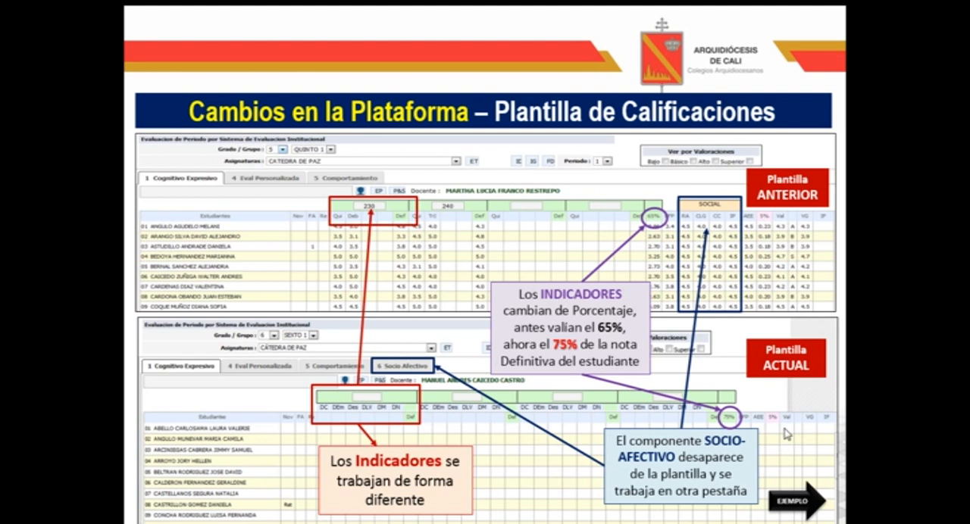
{"action": "left_click", "coordinate": [704, 407]}
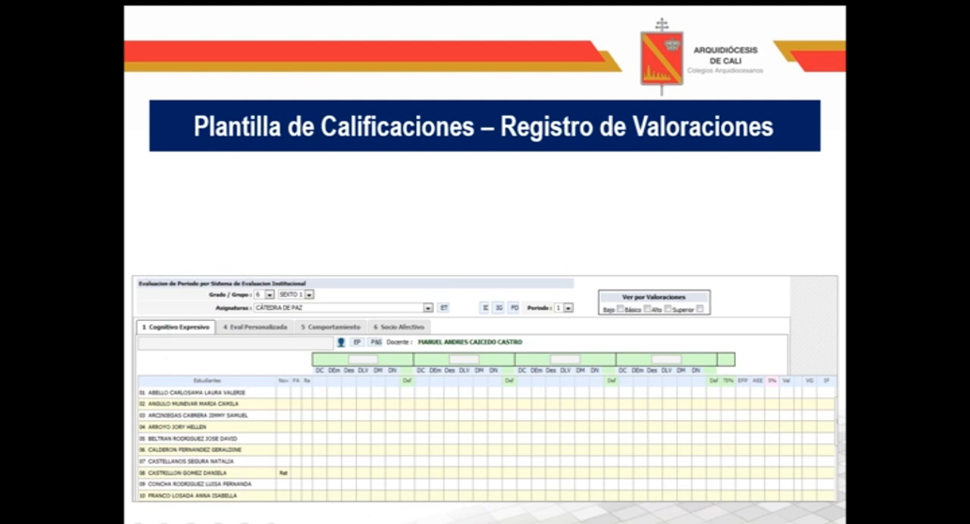
{"action": "key", "text": "Right"}
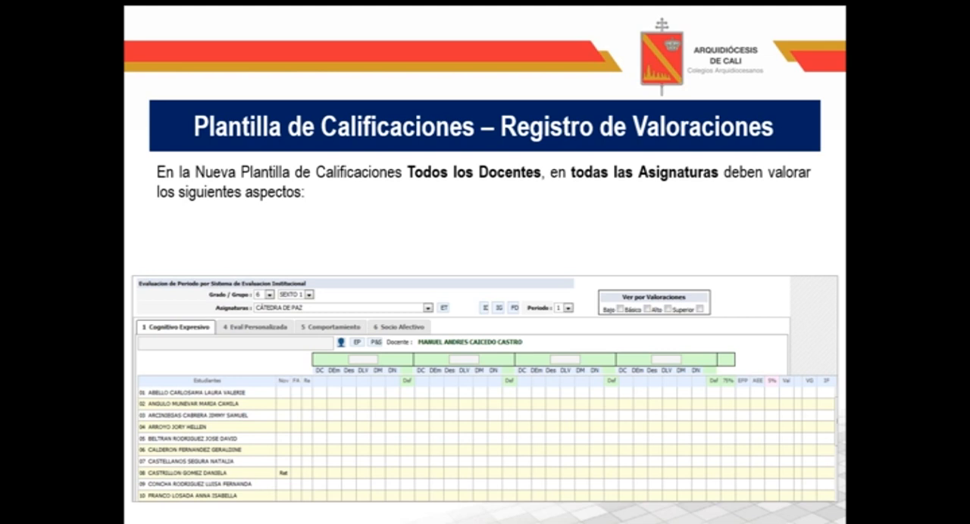
{"action": "key", "text": "Right"}
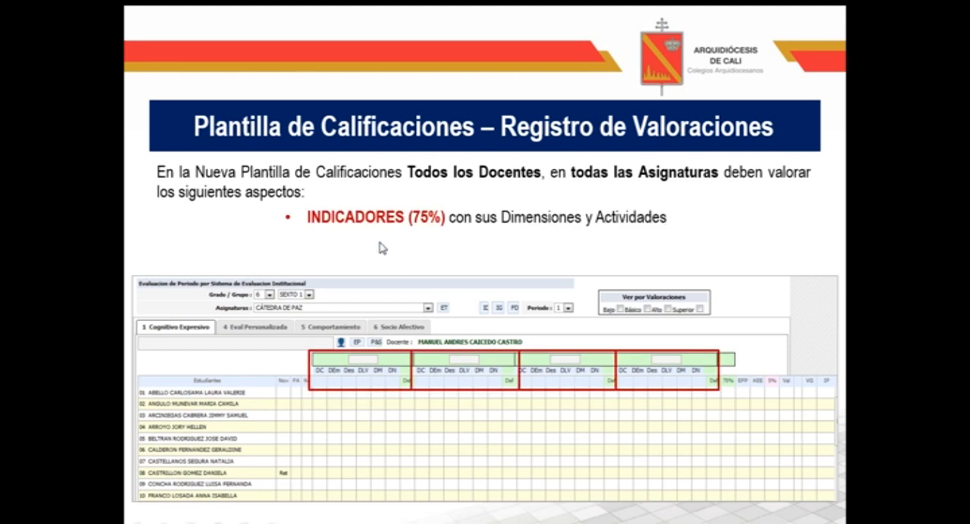
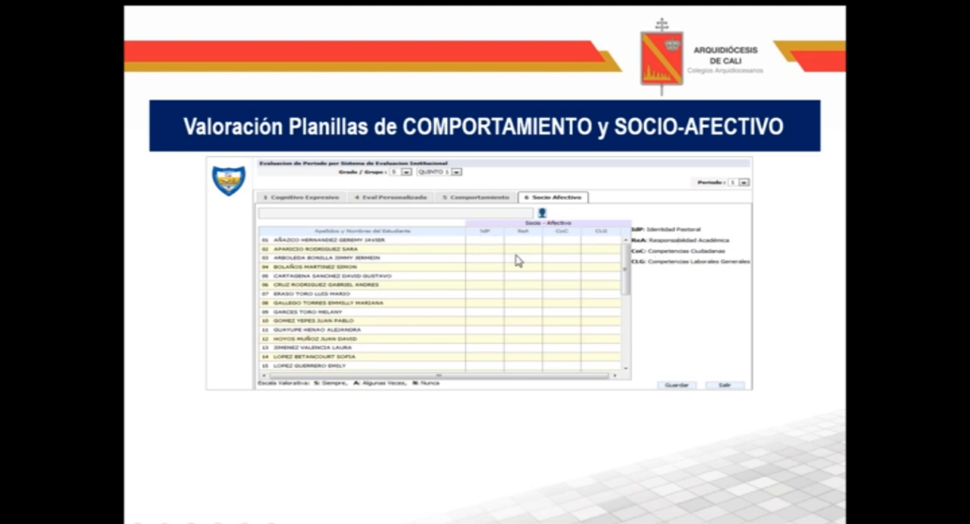
Advance the slide show through the Socio-Afectivo indicators to the practice slide and open the ZETI website from its Arquidiócesis logo
{"action": "left_click", "coordinate": [785, 341]}
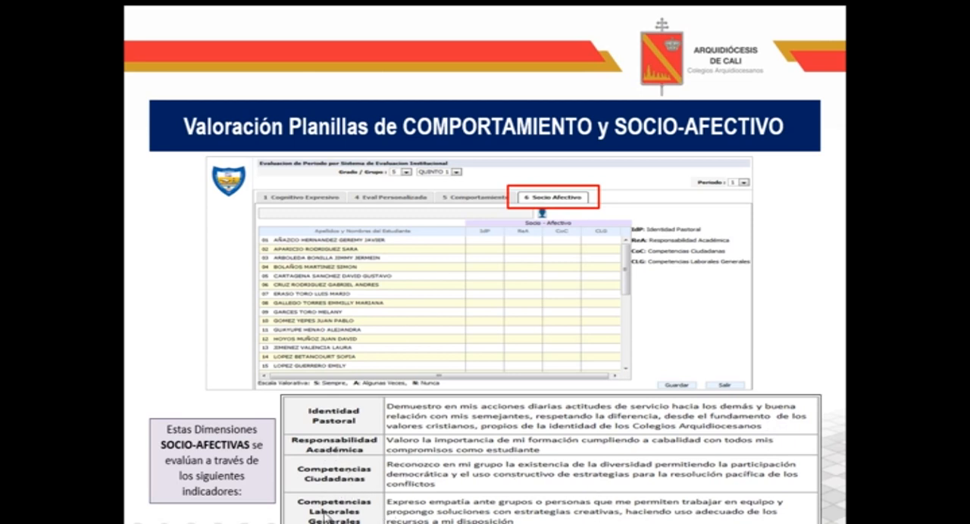
{"action": "left_click", "coordinate": [788, 359]}
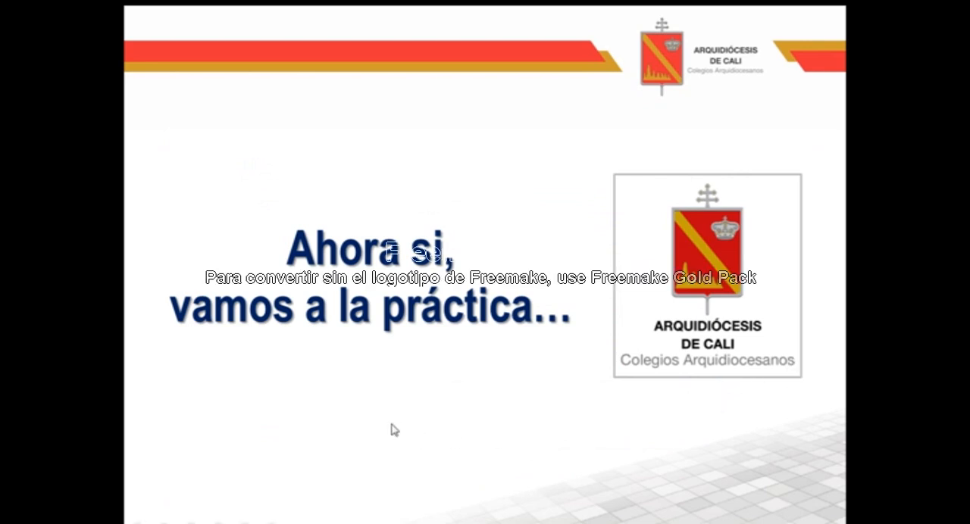
{"action": "left_click", "coordinate": [713, 302]}
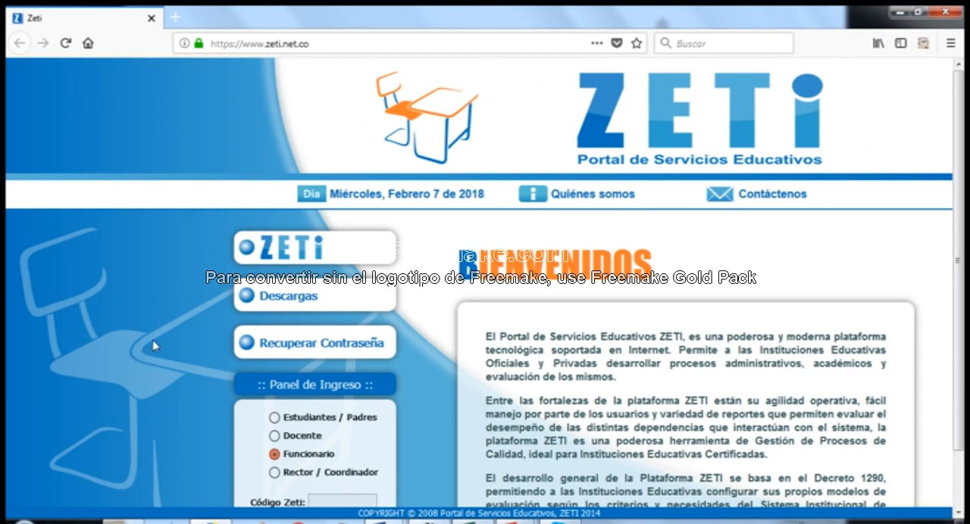
Open the ZETI Descargas section and start the Mozilla Firefox download, dismissing it without saving the file
{"action": "left_click", "coordinate": [303, 302]}
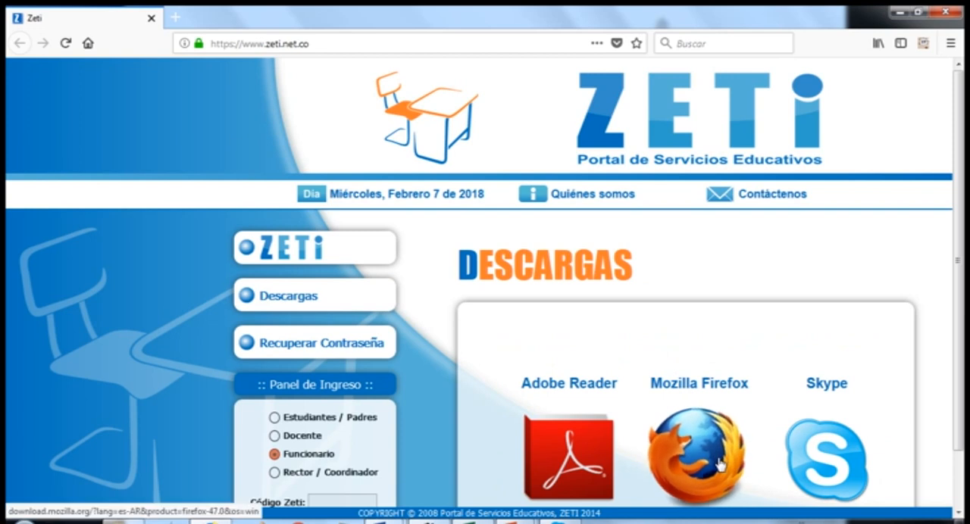
{"action": "scroll", "coordinate": [719, 462], "scroll_direction": "down", "scroll_amount": 2}
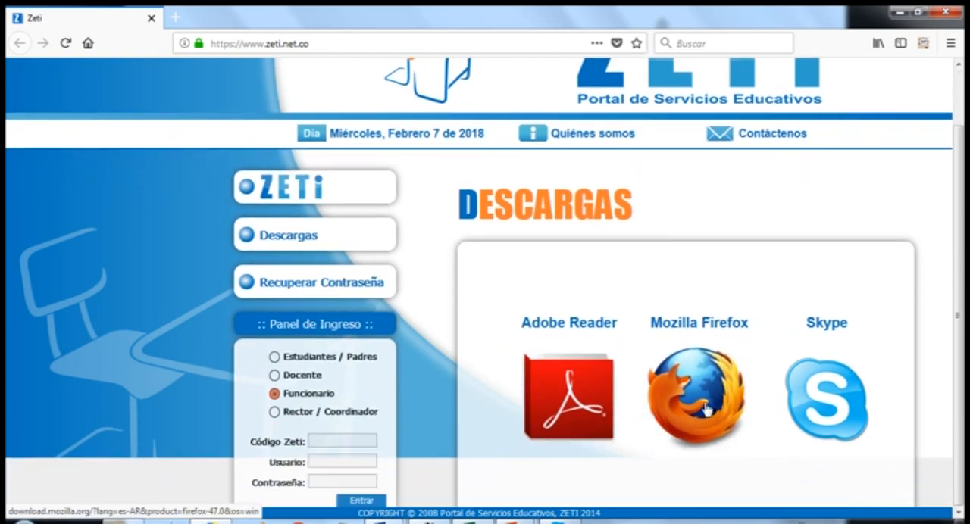
{"action": "left_click", "coordinate": [706, 410]}
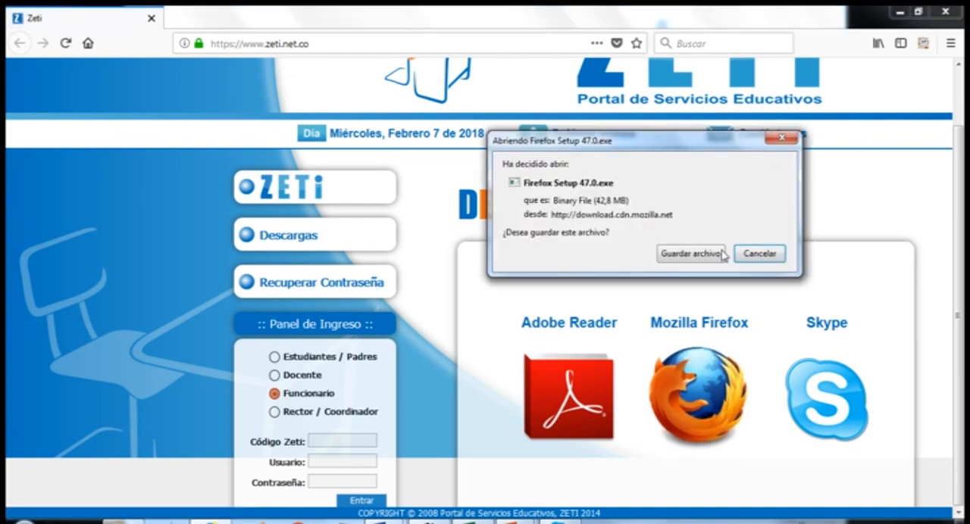
{"action": "left_click", "coordinate": [782, 139]}
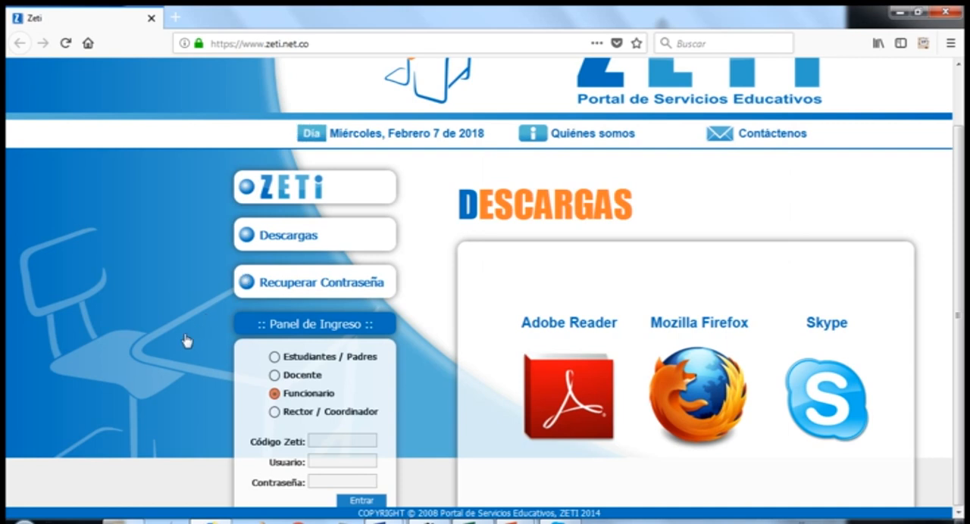
{"action": "scroll", "coordinate": [131, 362], "scroll_direction": "up", "scroll_amount": 2}
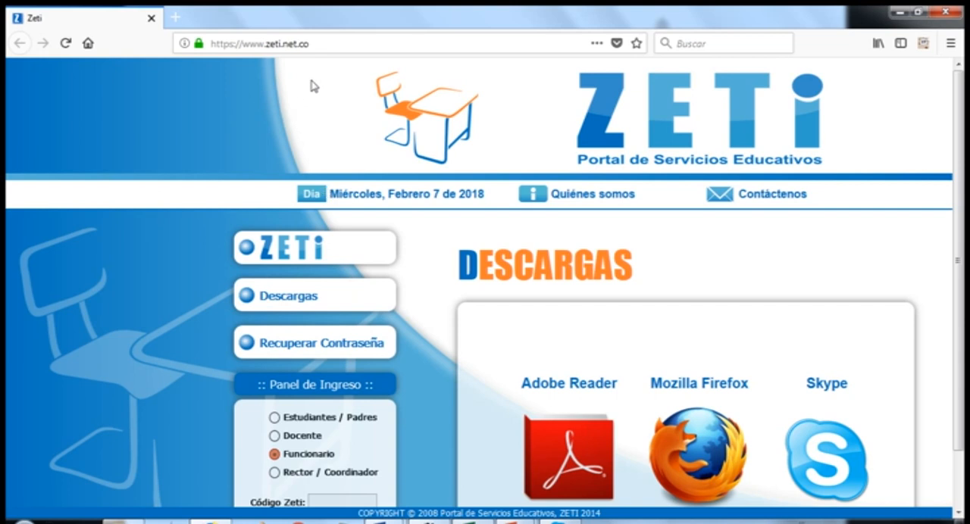
{"action": "left_click_drag", "start_coordinate": [244, 47], "coordinate": [313, 44]}
{"action": "left_click", "coordinate": [181, 150]}
{"action": "left_click", "coordinate": [387, 521]}
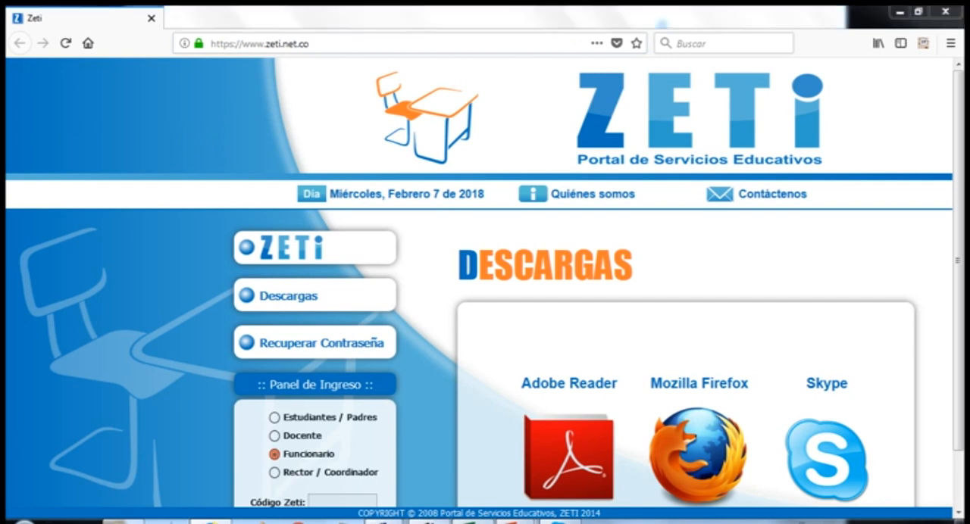
{"action": "left_click", "coordinate": [316, 474]}
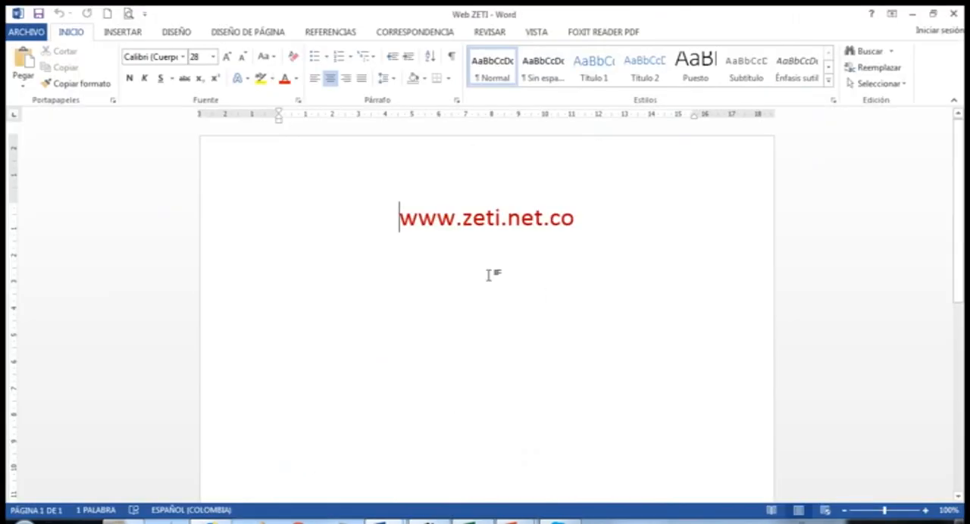
{"action": "left_click_drag", "start_coordinate": [385, 219], "coordinate": [600, 218]}
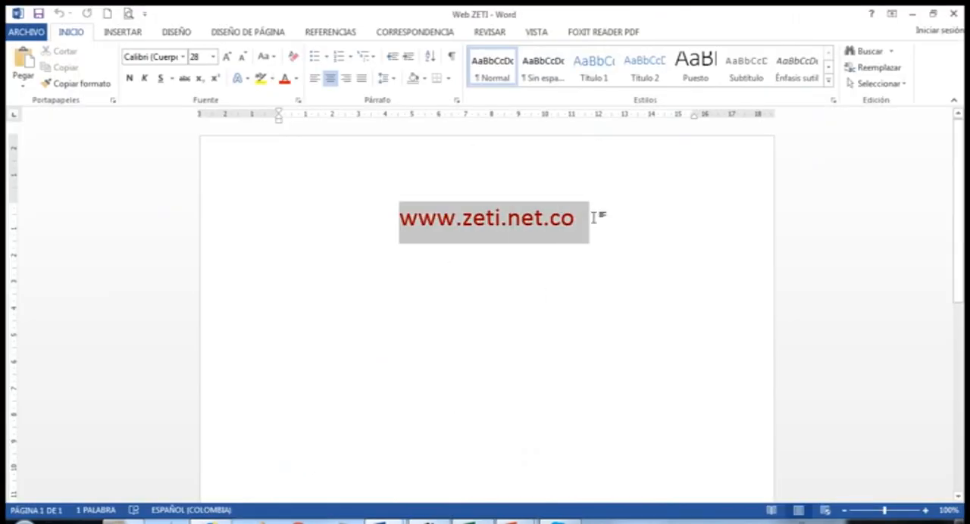
{"action": "left_click", "coordinate": [227, 57]}
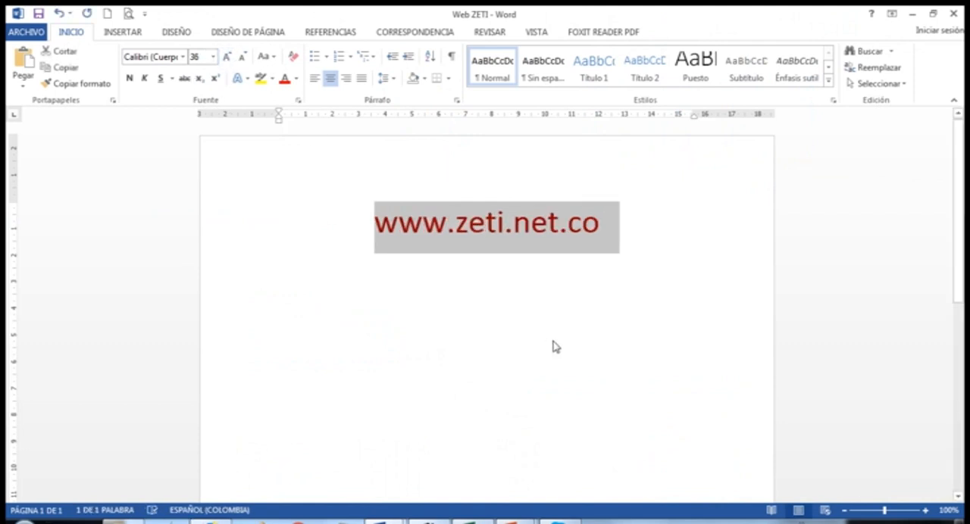
{"action": "left_click", "coordinate": [577, 341]}
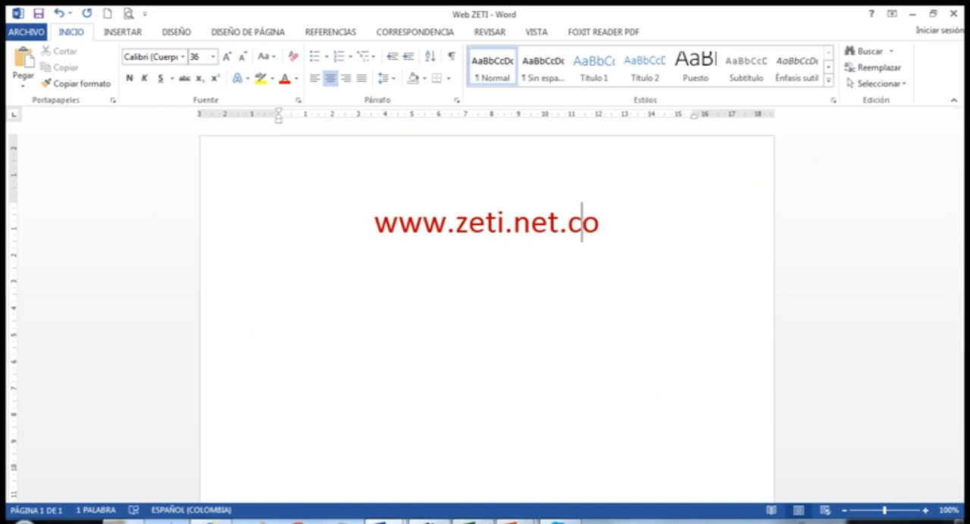
Switch back to the ZETI site in the browser and log in as Docente with the Código Zeti, username and account password
{"action": "left_click", "coordinate": [212, 522]}
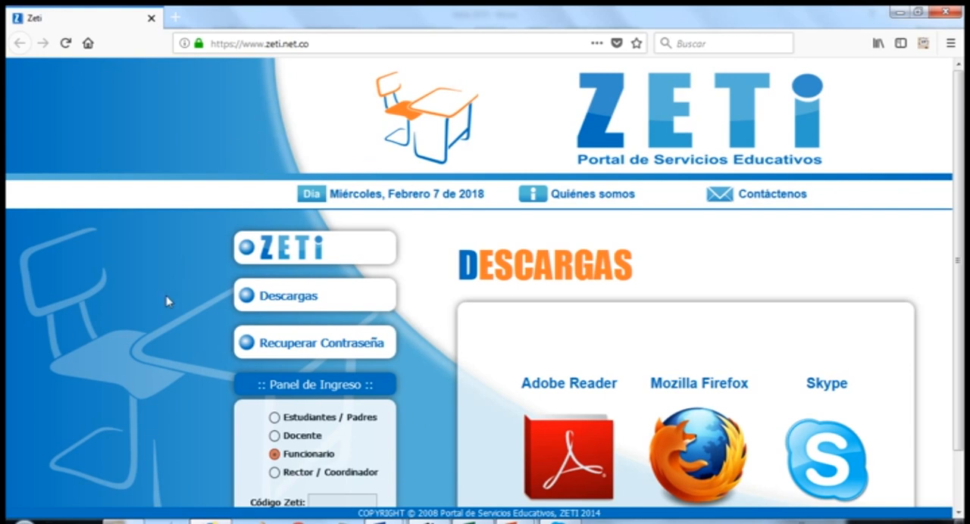
{"action": "scroll", "coordinate": [166, 301], "scroll_direction": "down", "scroll_amount": 2}
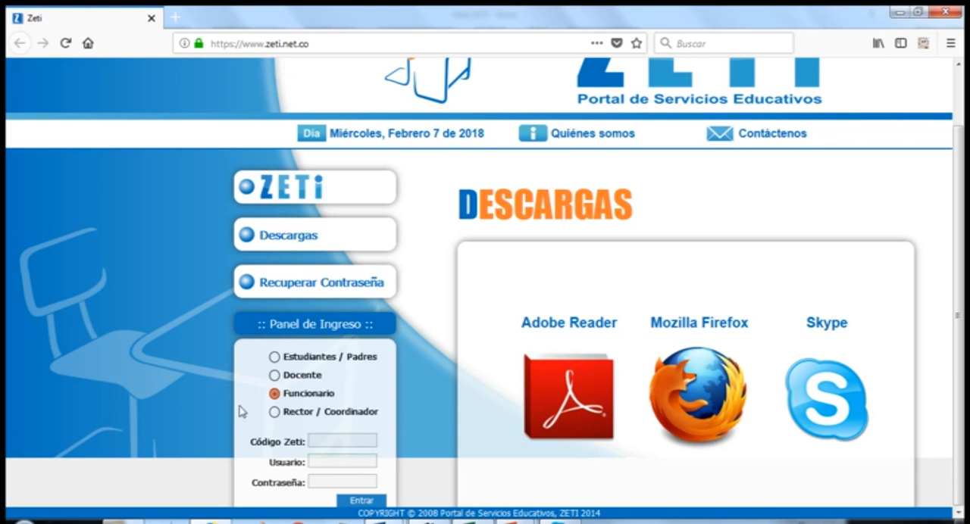
{"action": "left_click", "coordinate": [275, 376]}
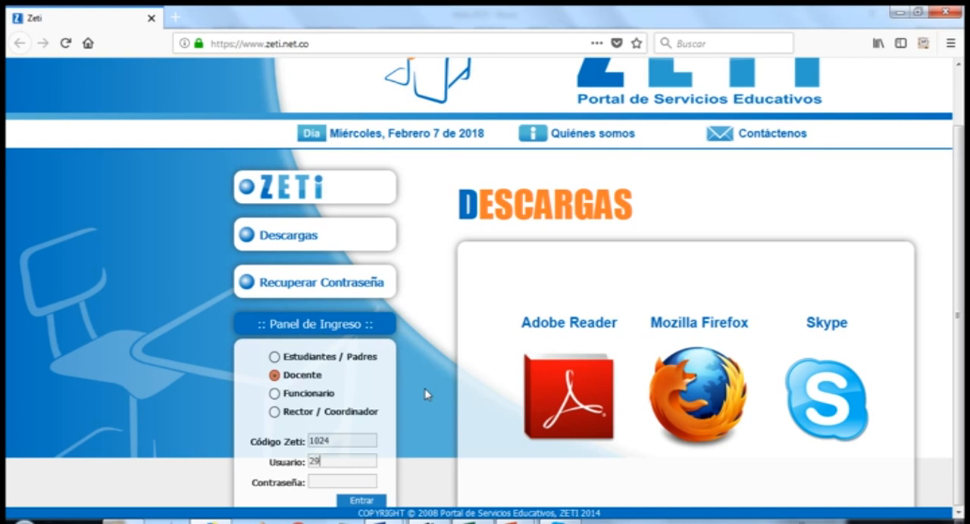
{"action": "key", "text": "Tab"}
{"action": "type", "text": "••••••"}
{"action": "left_click", "coordinate": [369, 502]}
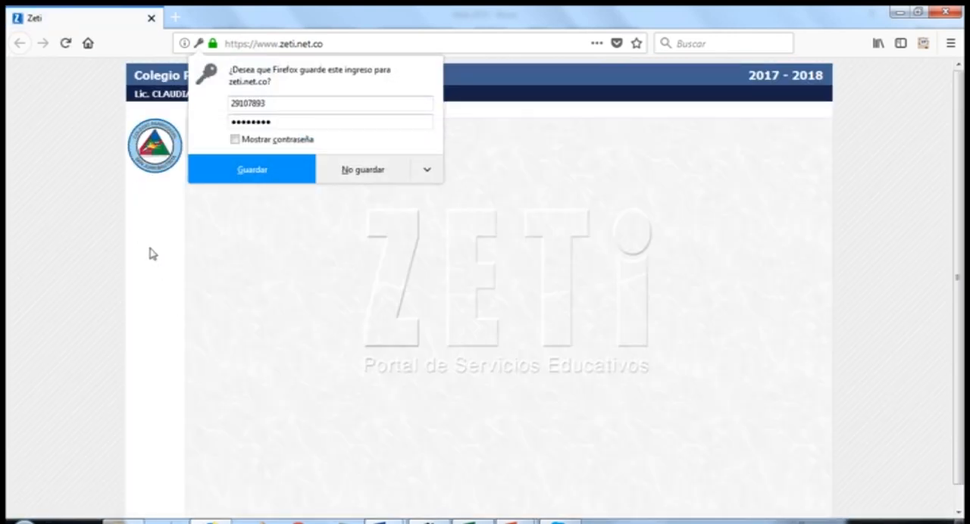
{"action": "left_click", "coordinate": [154, 254]}
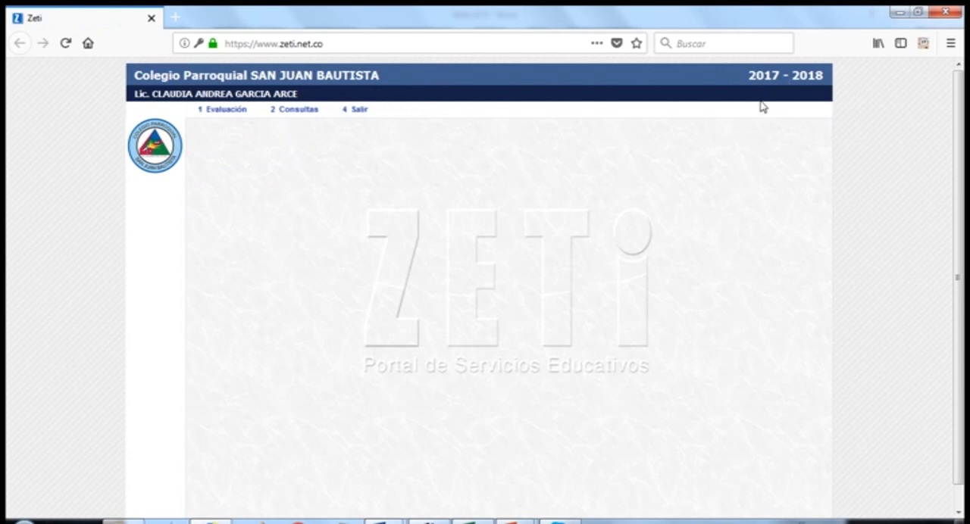
Highlight the school year 2017 - 2018 and the teacher's name in the page header
{"action": "left_click_drag", "start_coordinate": [747, 80], "coordinate": [827, 75]}
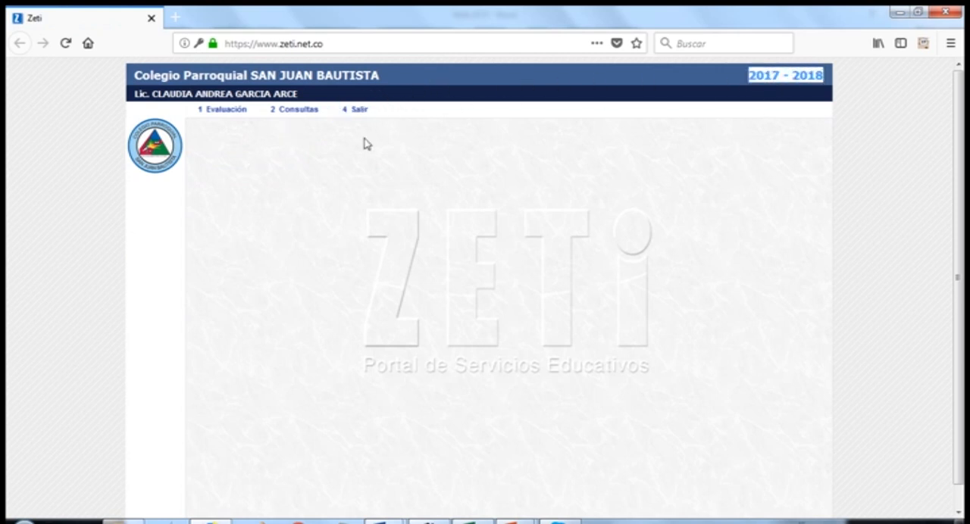
{"action": "left_click_drag", "start_coordinate": [135, 106], "coordinate": [309, 93]}
{"action": "left_click", "coordinate": [155, 112]}
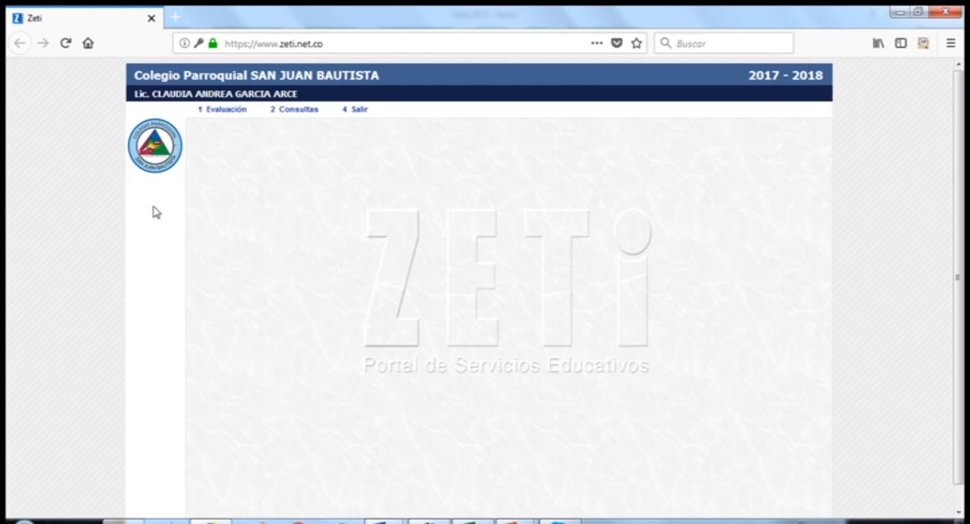
Open Valoración por Sistema de Evaluación and view the full width of the grading sheet
{"action": "left_click", "coordinate": [226, 112]}
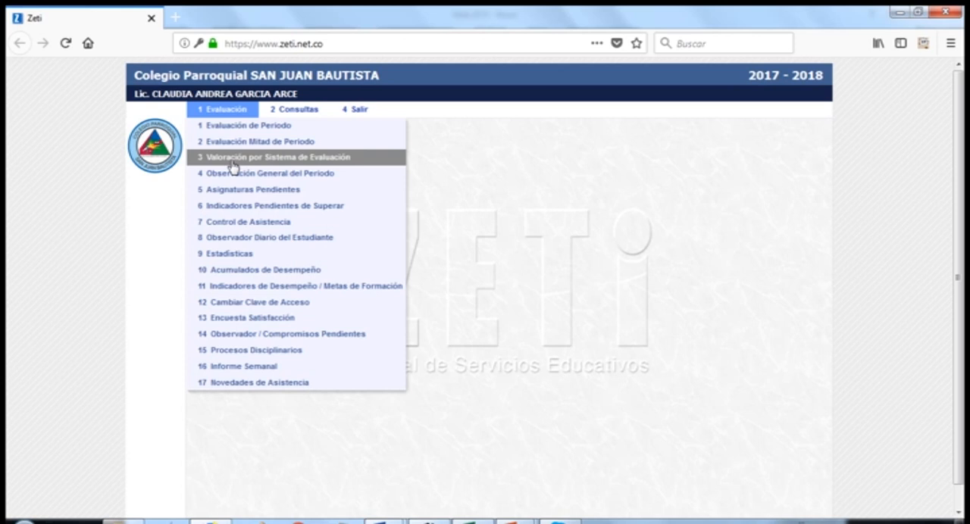
{"action": "left_click", "coordinate": [233, 158]}
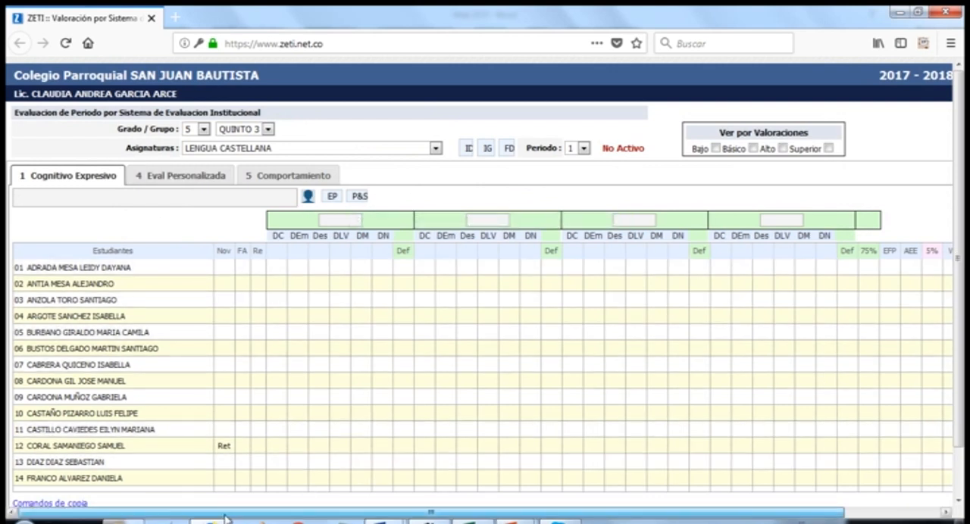
{"action": "left_click_drag", "start_coordinate": [225, 517], "coordinate": [377, 521]}
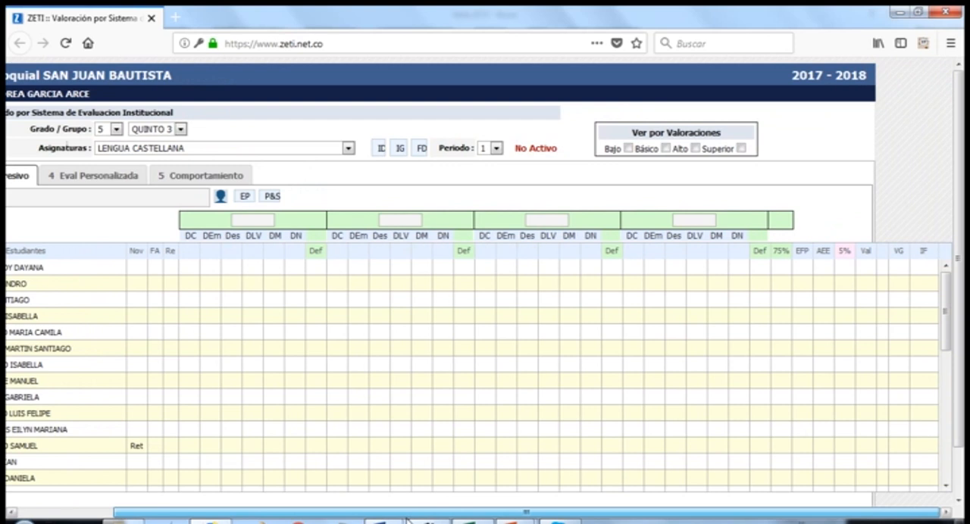
{"action": "left_click_drag", "start_coordinate": [312, 520], "coordinate": [216, 520]}
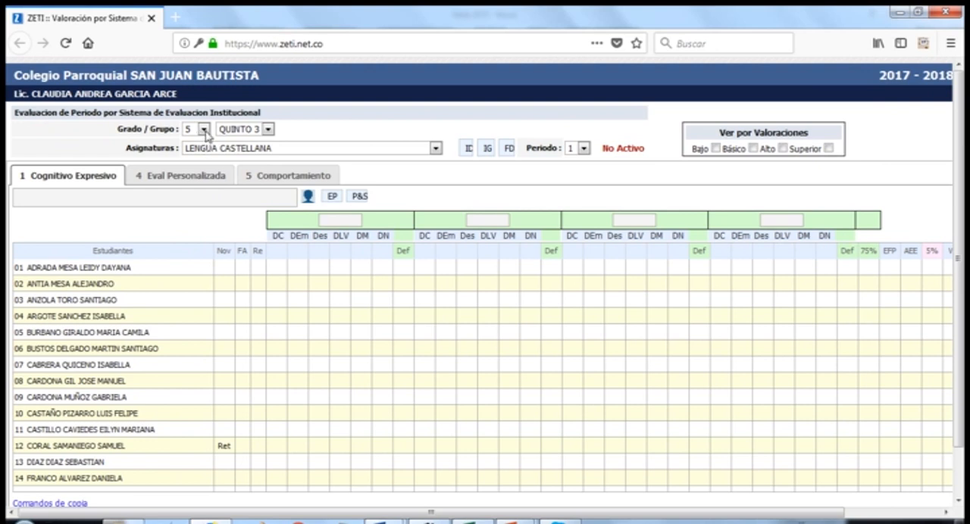
Check the available grades and the groups of grade 5 in the Grado / Grupo selection
{"action": "left_click", "coordinate": [204, 130]}
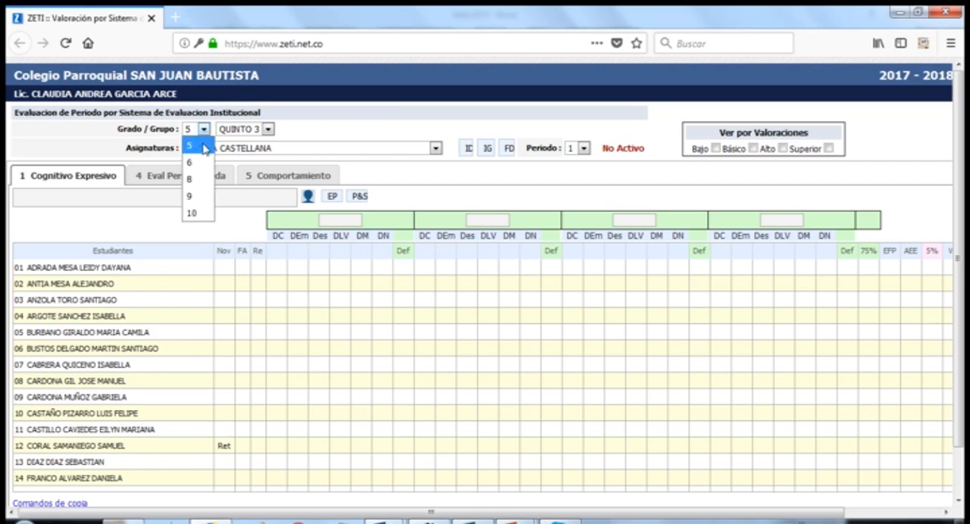
{"action": "left_click", "coordinate": [204, 131]}
{"action": "left_click", "coordinate": [204, 132]}
{"action": "left_click", "coordinate": [204, 131]}
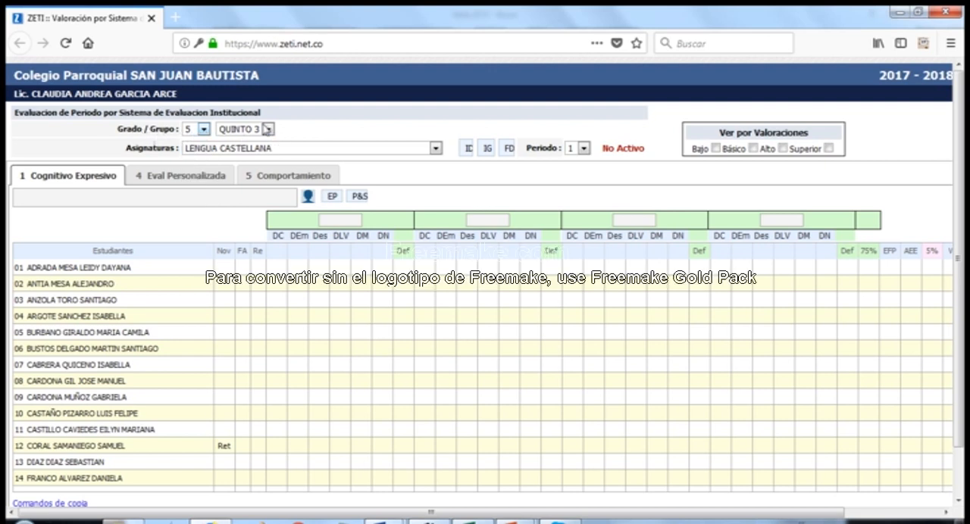
{"action": "left_click", "coordinate": [271, 131]}
{"action": "left_click", "coordinate": [260, 145]}
Load grade 6, return to grade 5, and check its available groups and Asignaturas
{"action": "left_click", "coordinate": [203, 130]}
{"action": "left_click", "coordinate": [198, 161]}
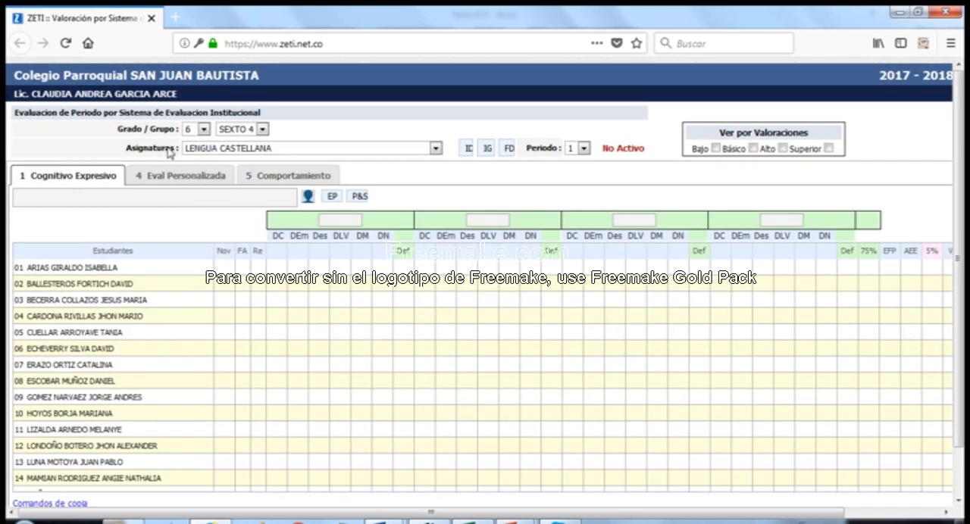
{"action": "left_click", "coordinate": [203, 130]}
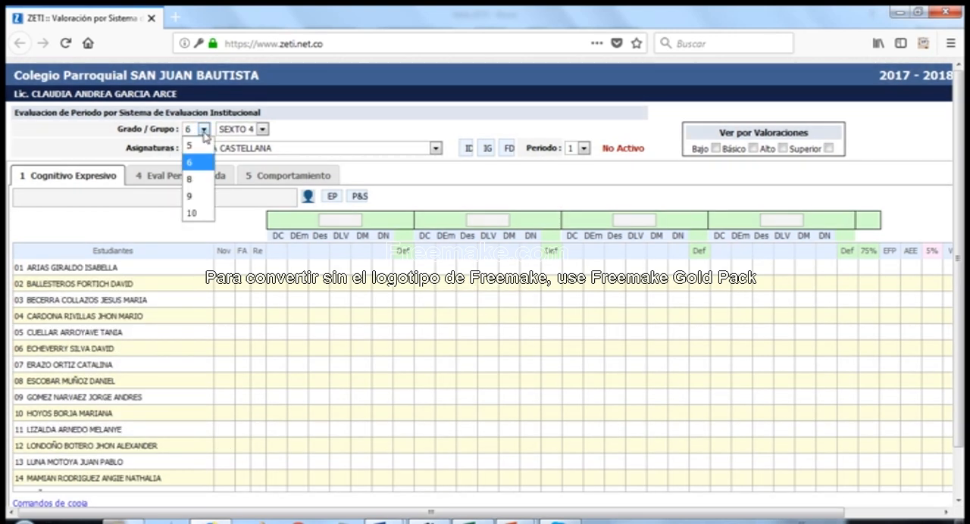
{"action": "left_click", "coordinate": [198, 146]}
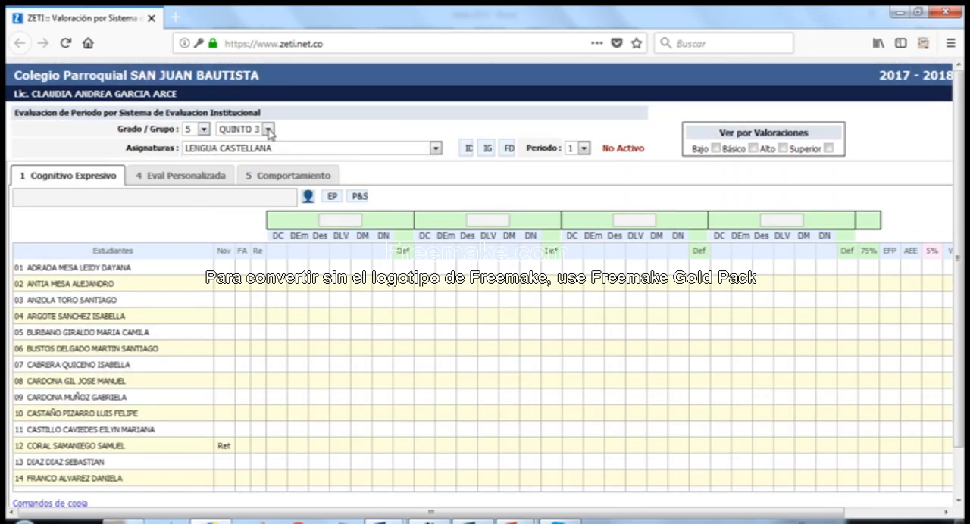
{"action": "left_click", "coordinate": [268, 129]}
{"action": "left_click", "coordinate": [269, 132]}
{"action": "left_click", "coordinate": [427, 151]}
{"action": "left_click", "coordinate": [431, 149]}
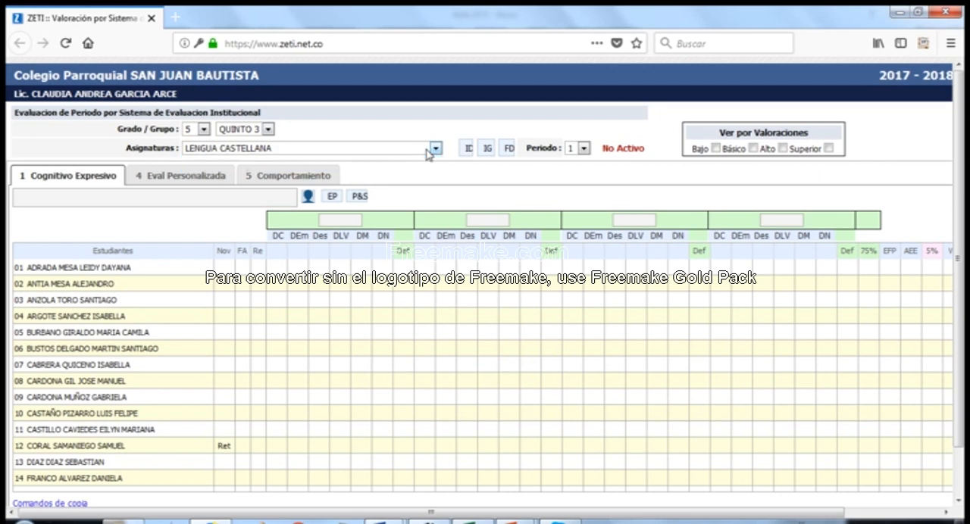
Switch the grading sheet to grade 6 and check the groups and Asignaturas offered for it
{"action": "left_click", "coordinate": [203, 129]}
{"action": "left_click", "coordinate": [200, 163]}
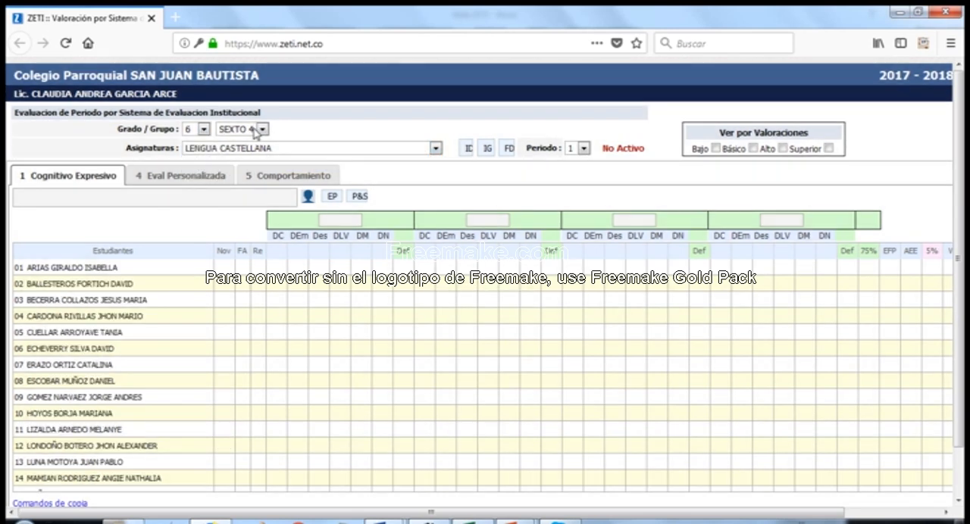
{"action": "left_click", "coordinate": [255, 130]}
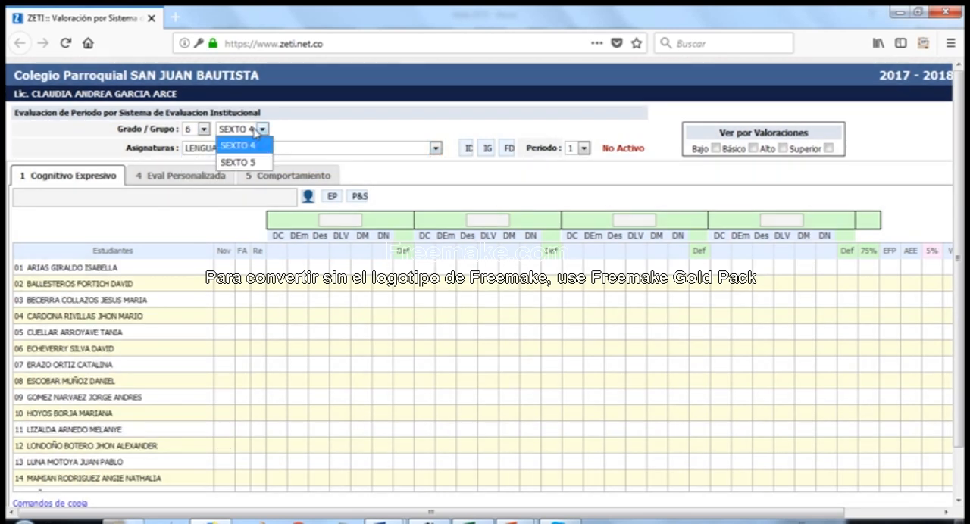
{"action": "left_click", "coordinate": [336, 142]}
{"action": "left_click", "coordinate": [379, 150]}
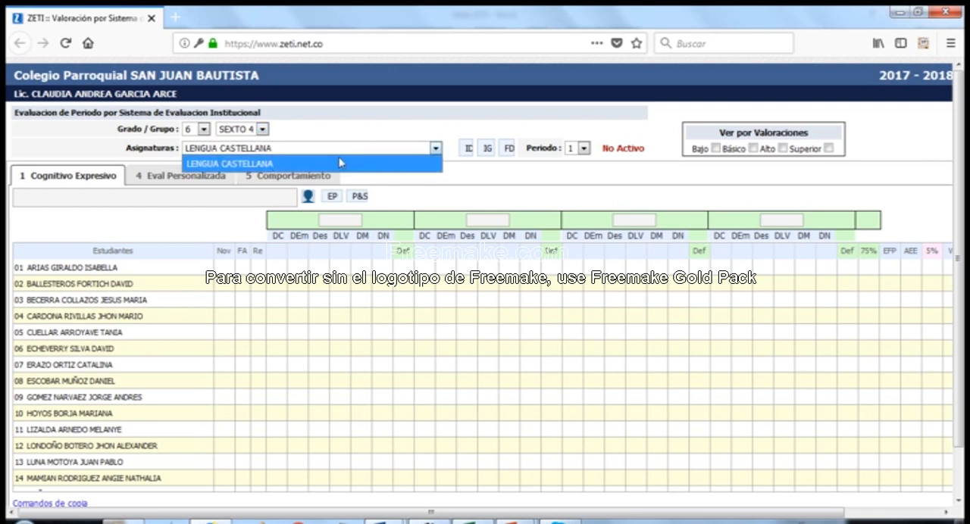
Load the group SEXTO 5 and check its Asignaturas
{"action": "left_click", "coordinate": [263, 131]}
{"action": "left_click", "coordinate": [253, 162]}
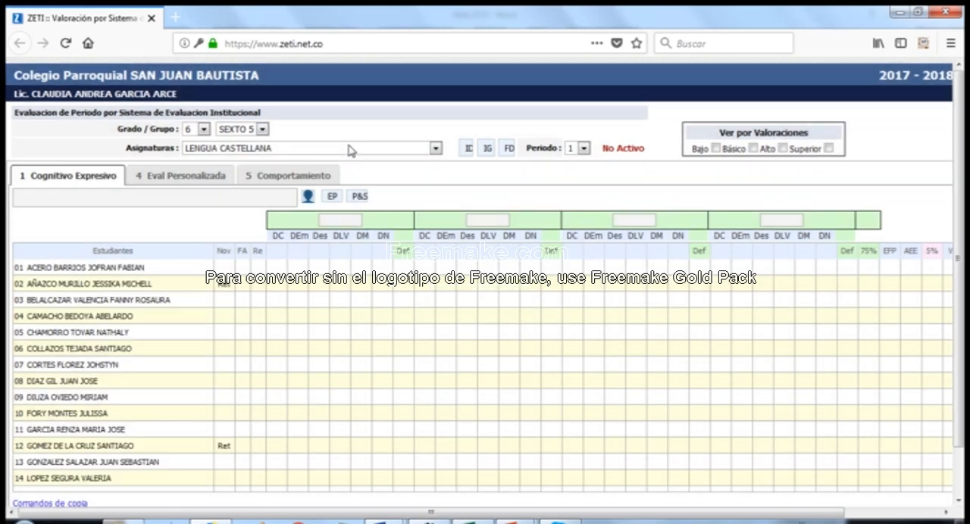
{"action": "left_click", "coordinate": [350, 150]}
{"action": "left_click", "coordinate": [352, 129]}
Switch the grading sheet to grade 8 and check its groups OCTAVO 2 and OCTAVO 3, the Asignaturas and the available grades
{"action": "left_click", "coordinate": [203, 130]}
{"action": "left_click", "coordinate": [198, 184]}
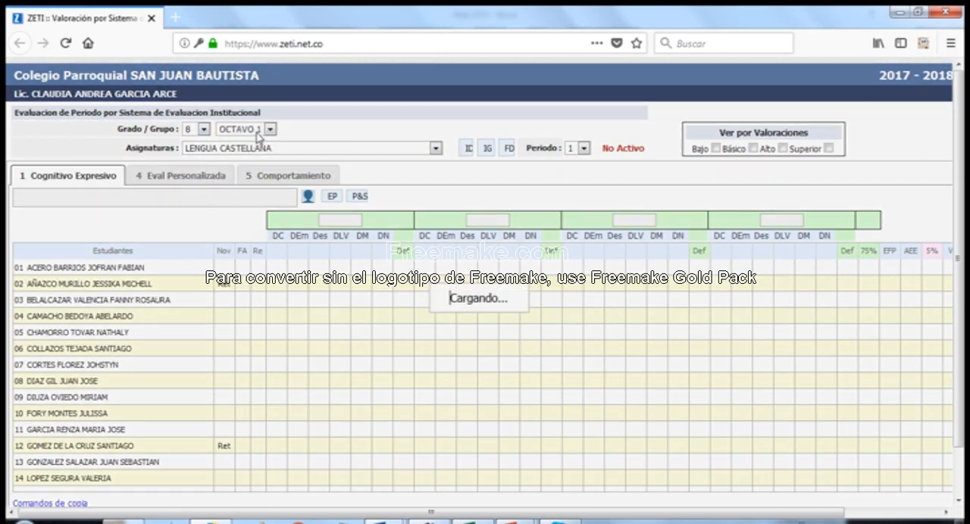
{"action": "left_click", "coordinate": [263, 130]}
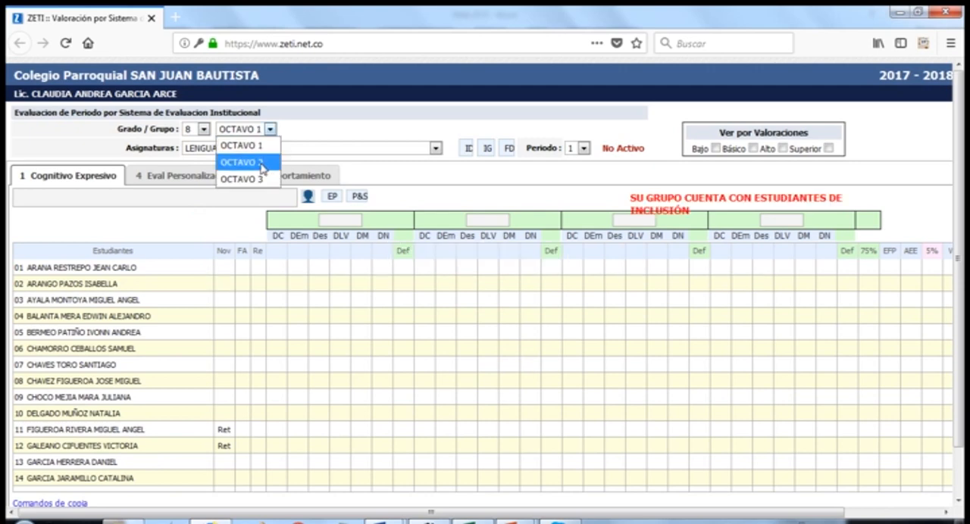
{"action": "left_click", "coordinate": [262, 161]}
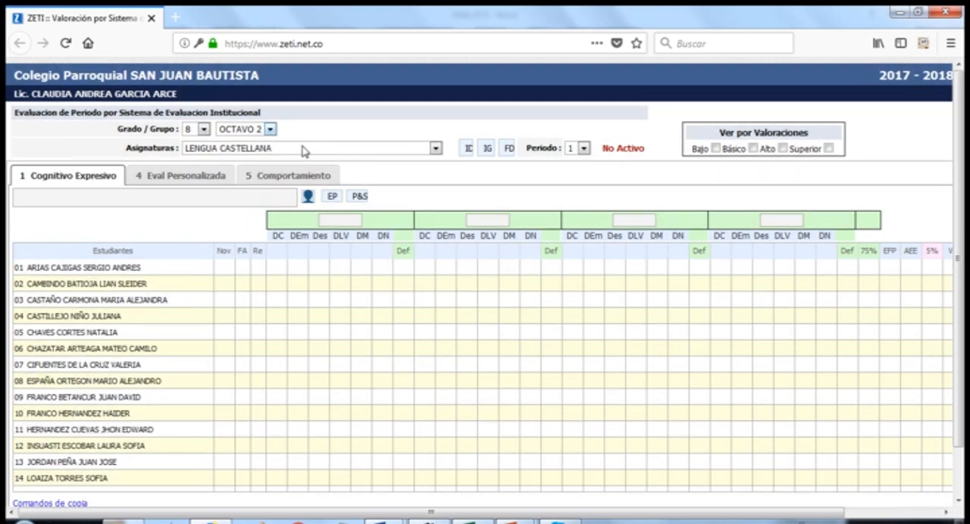
{"action": "left_click", "coordinate": [269, 130]}
{"action": "left_click", "coordinate": [242, 179]}
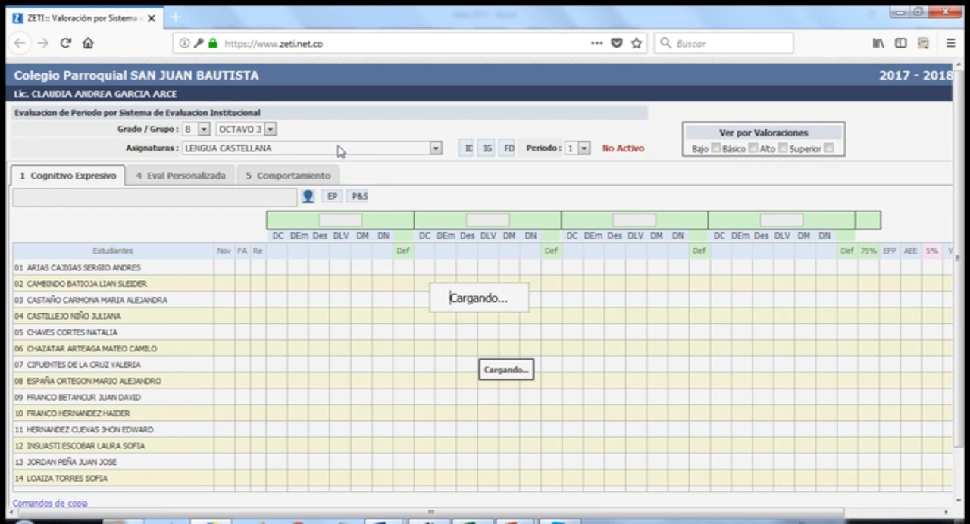
{"action": "left_click", "coordinate": [327, 149]}
{"action": "left_click", "coordinate": [203, 129]}
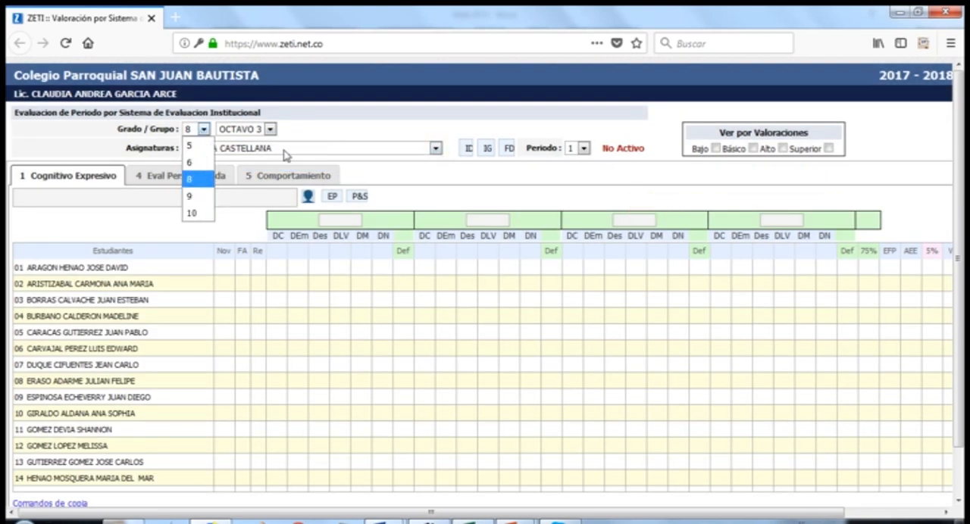
{"action": "left_click", "coordinate": [315, 134]}
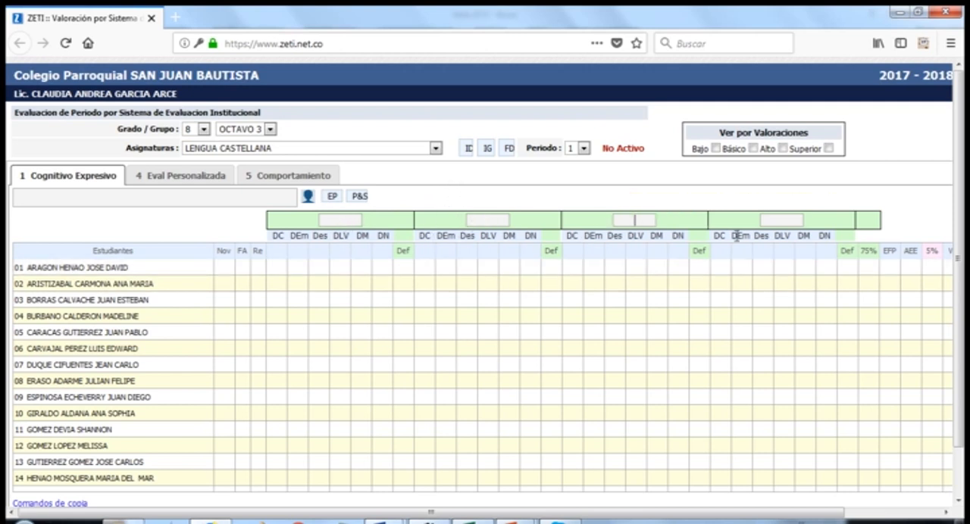
Return the grading sheet to grade 5, group QUINTO 3, and go over the indicator code fields above the grade columns
{"action": "left_click", "coordinate": [204, 137]}
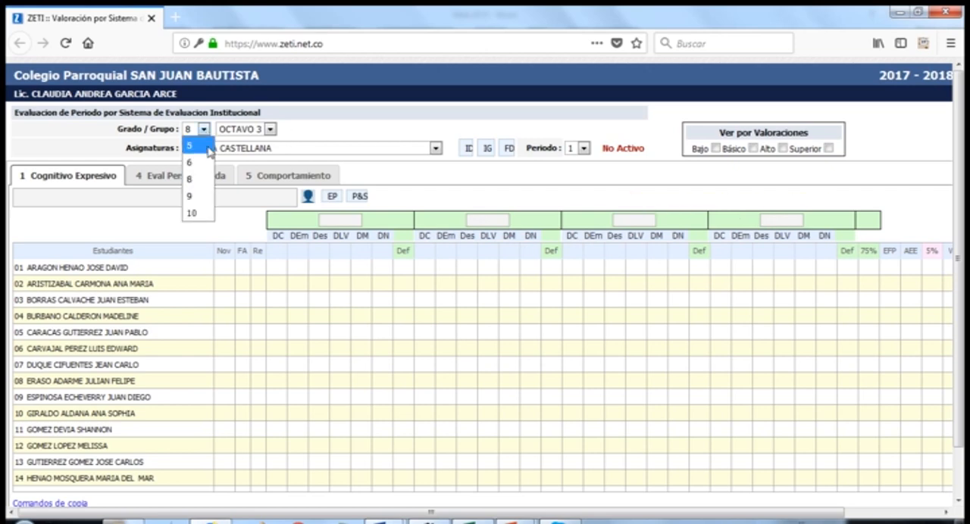
{"action": "left_click", "coordinate": [199, 153]}
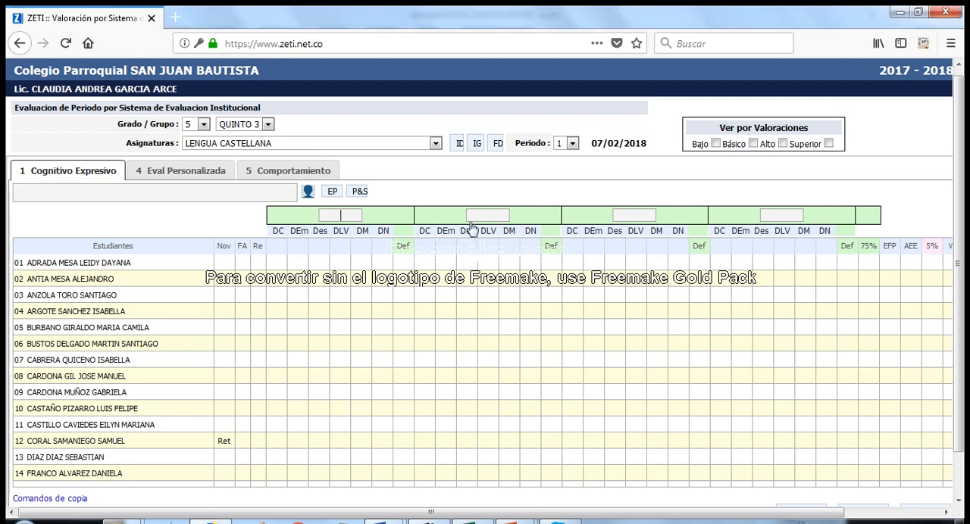
{"action": "left_click", "coordinate": [634, 217]}
{"action": "left_click", "coordinate": [777, 217]}
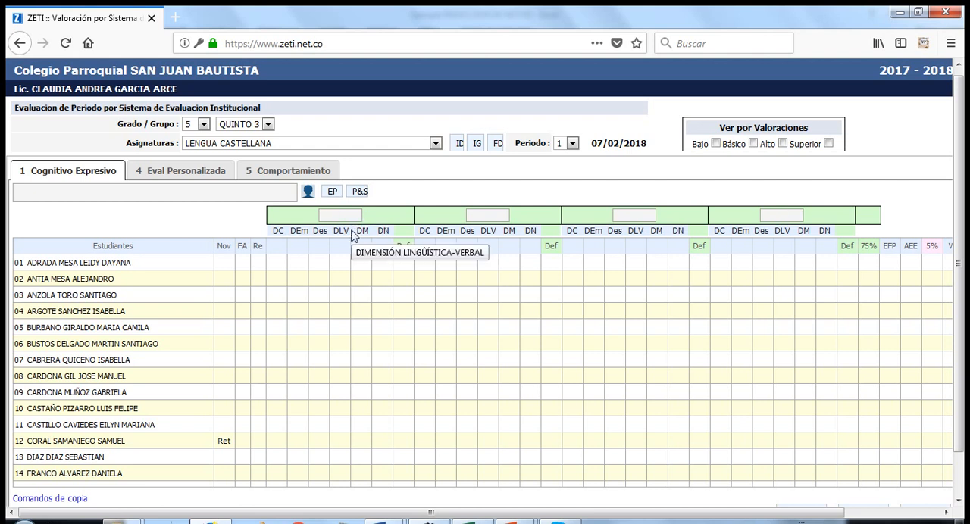
Look up the grade 5 Indicadores de Desempeño for LENGUA CASTELLANA, mark code 01443 among the period 1 indicators, and leave the list
{"action": "left_click", "coordinate": [458, 146]}
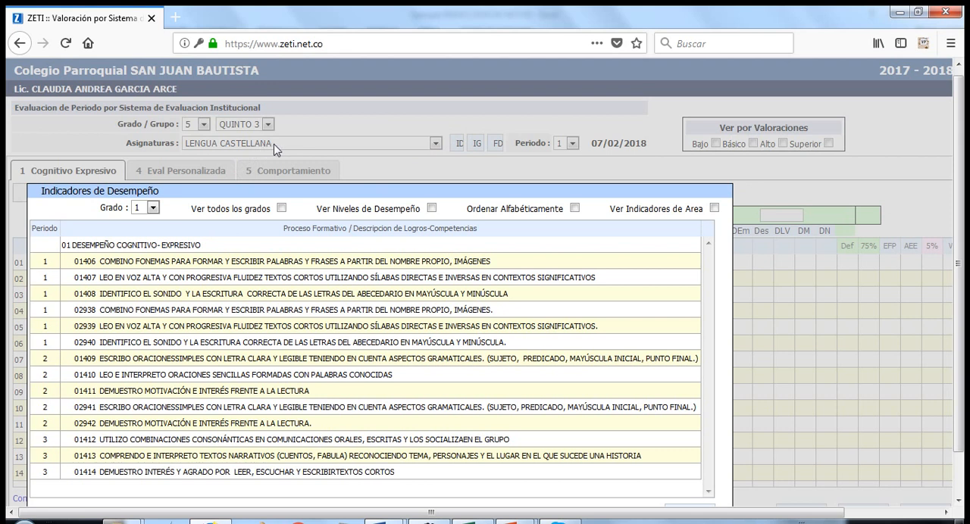
{"action": "left_click", "coordinate": [153, 208]}
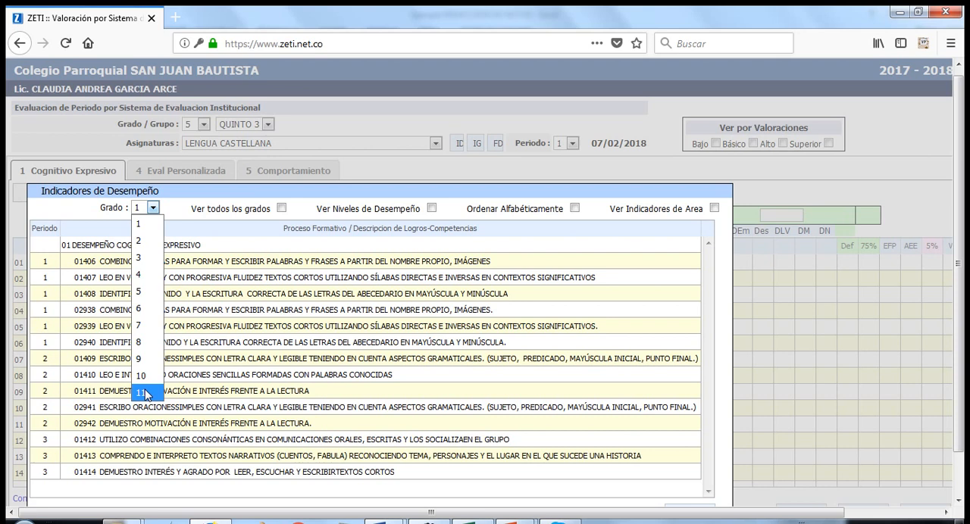
{"action": "left_click", "coordinate": [148, 296]}
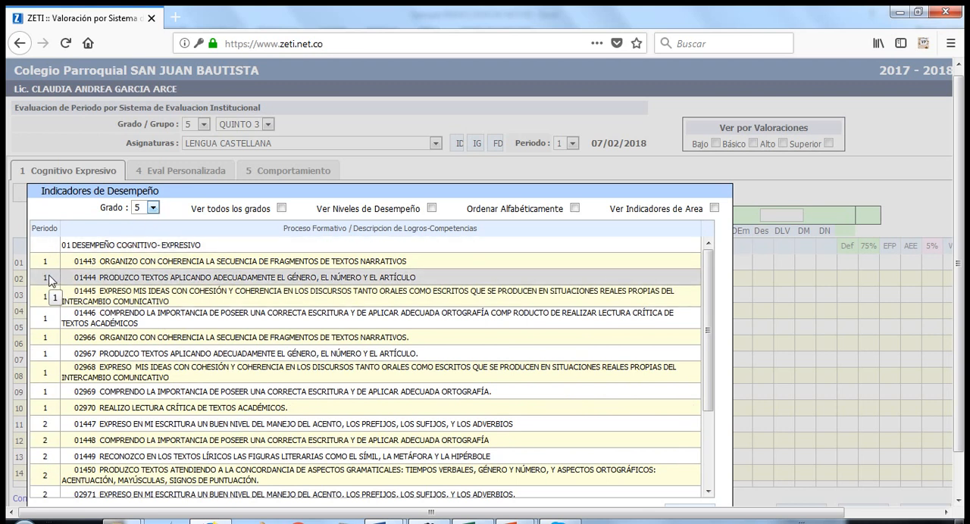
{"action": "scroll", "coordinate": [50, 280], "scroll_direction": "down", "scroll_amount": 3}
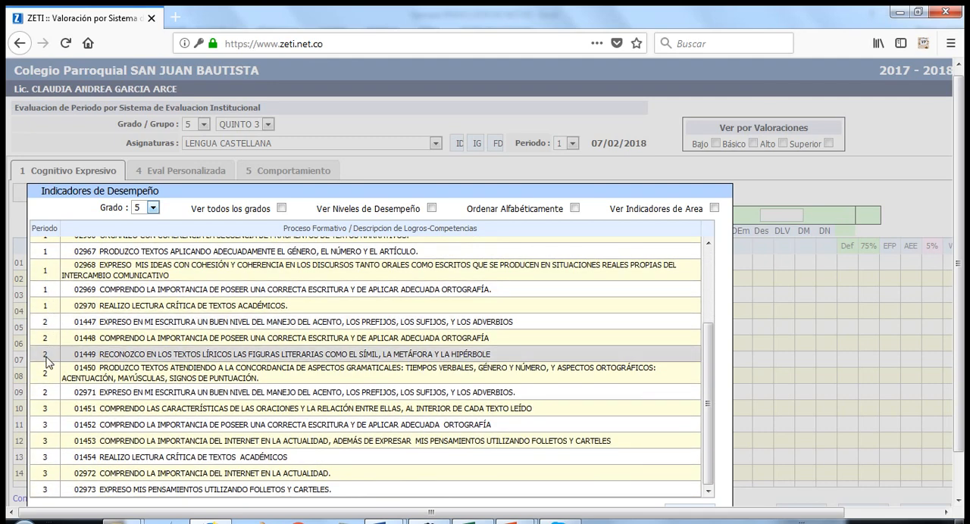
{"action": "scroll", "coordinate": [45, 362], "scroll_direction": "down", "scroll_amount": 1}
{"action": "scroll", "coordinate": [122, 356], "scroll_direction": "up", "scroll_amount": 3}
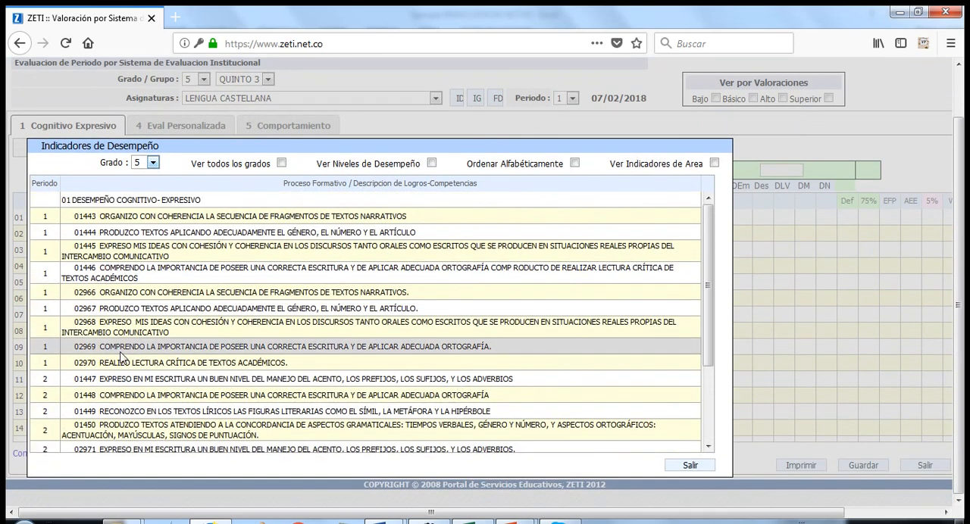
{"action": "double_click", "coordinate": [87, 218]}
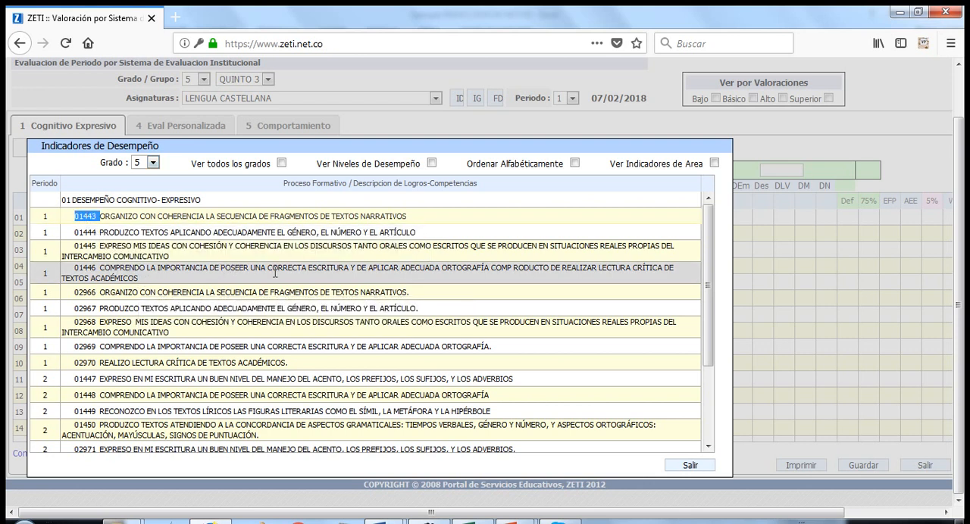
{"action": "left_click", "coordinate": [690, 465]}
Enter indicator code 01443 for the first block of grade columns
{"action": "left_click", "coordinate": [336, 172]}
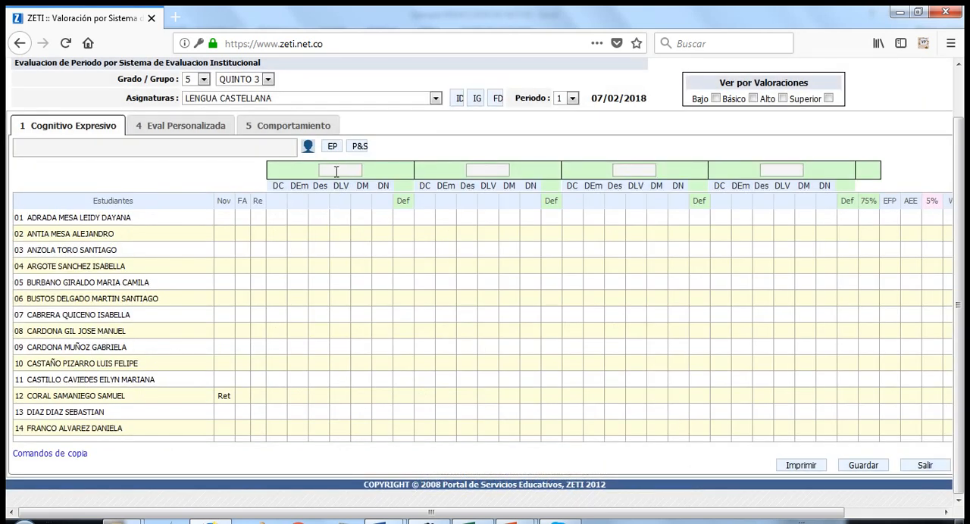
{"action": "type", "text": "01443"}
{"action": "key", "text": "Tab"}
Define the first block's DC activity as Dra - Dramatizaciones, dated 10/01/2018, with the description "Dramatizado de texto narrativo"
{"action": "left_click", "coordinate": [278, 204]}
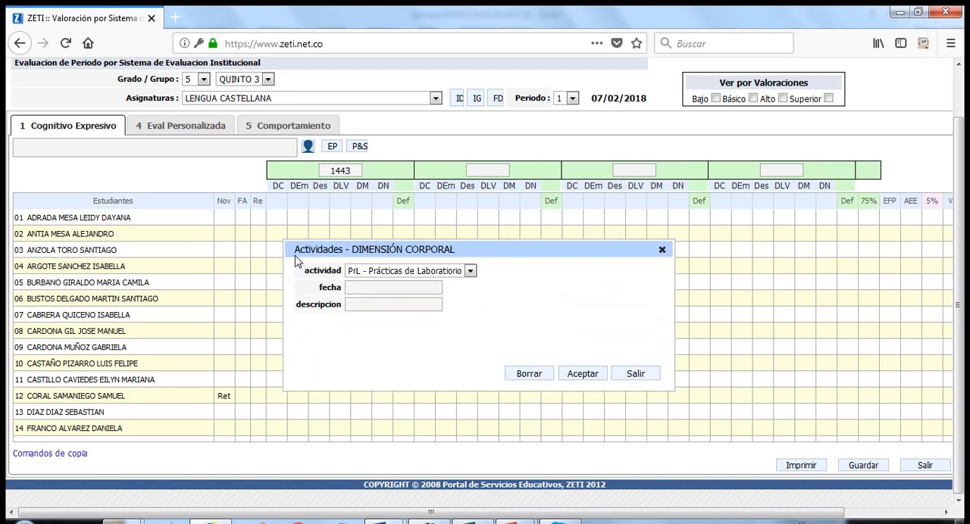
{"action": "left_click", "coordinate": [468, 273]}
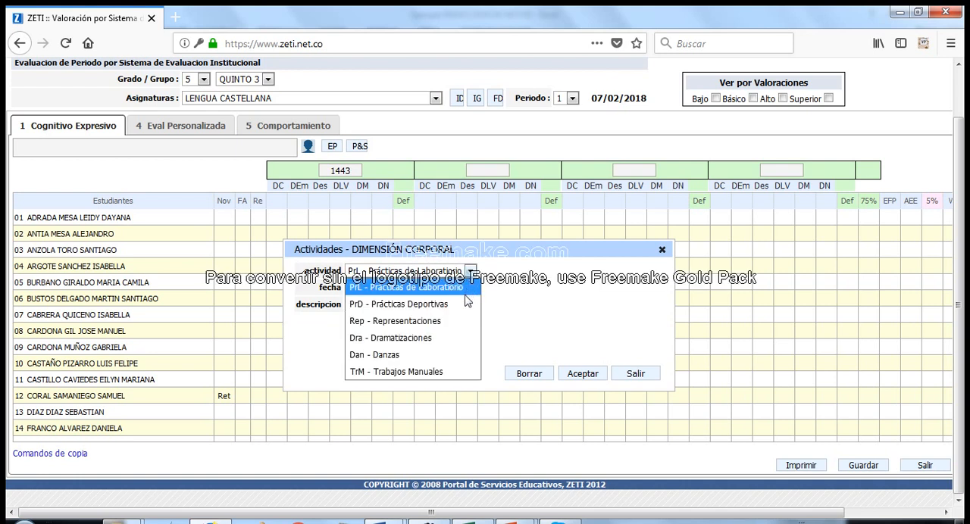
{"action": "left_click", "coordinate": [437, 344]}
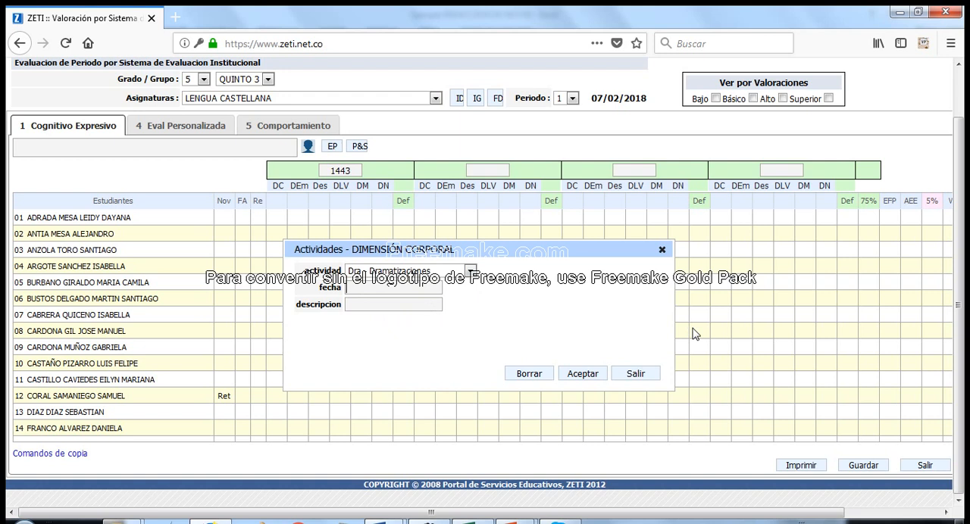
{"action": "type", "text": "10/01/2018"}
{"action": "key", "text": "Tab"}
{"action": "type", "text": "Dramatizado de"}
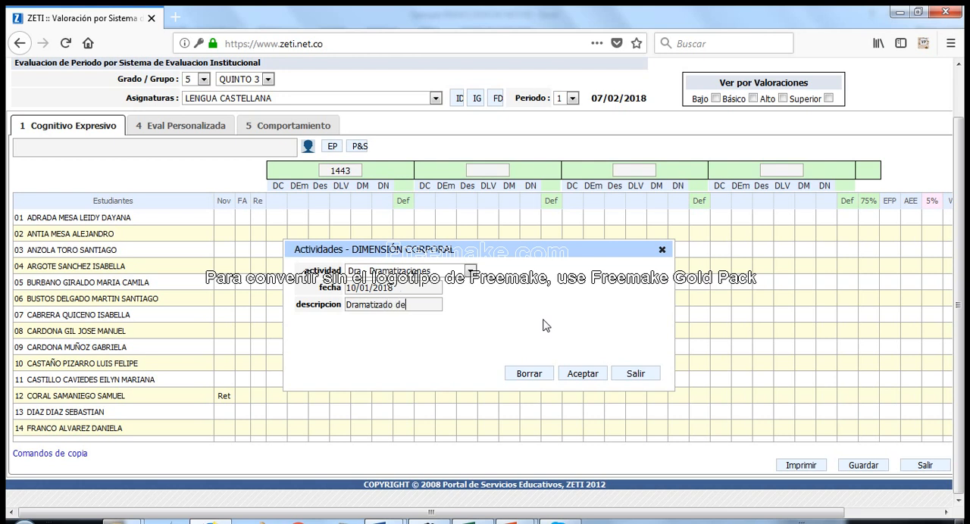
{"action": "type", "text": " texto narrativo"}
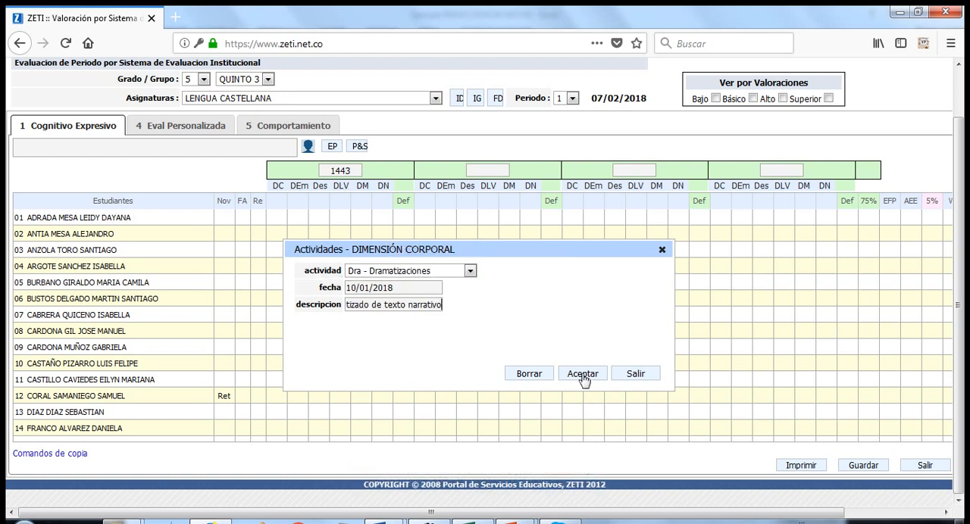
{"action": "left_click", "coordinate": [582, 374]}
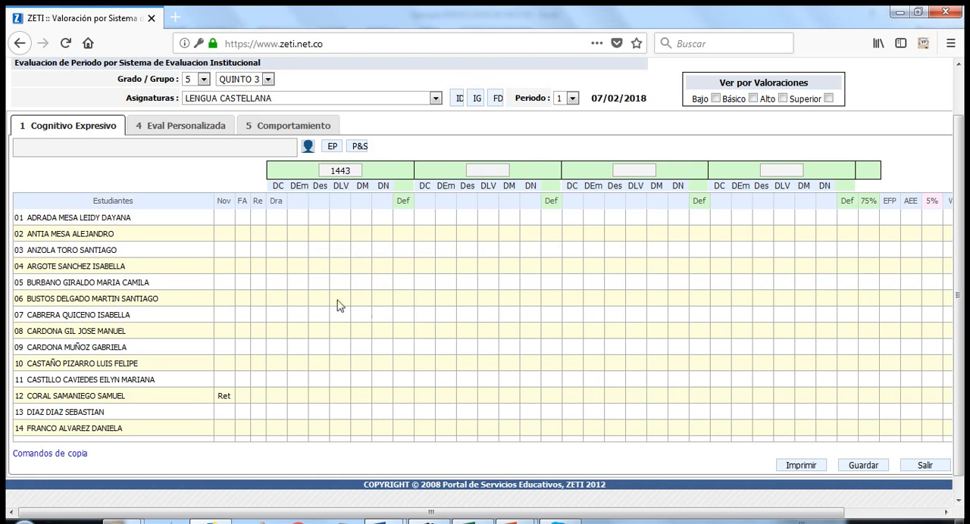
Grade the Dra activity for students 01 to 05 with 3.5, 2.5, 4.0, 3.6 and 3.6
{"action": "mouse_move", "coordinate": [278, 206]}
{"action": "left_click", "coordinate": [275, 222]}
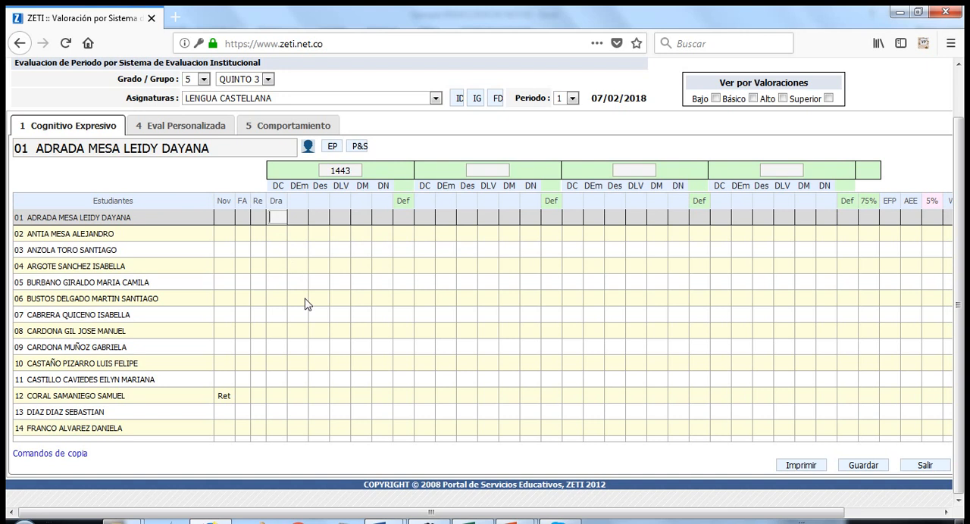
{"action": "type", "text": "3.5"}
{"action": "key", "text": "Return"}
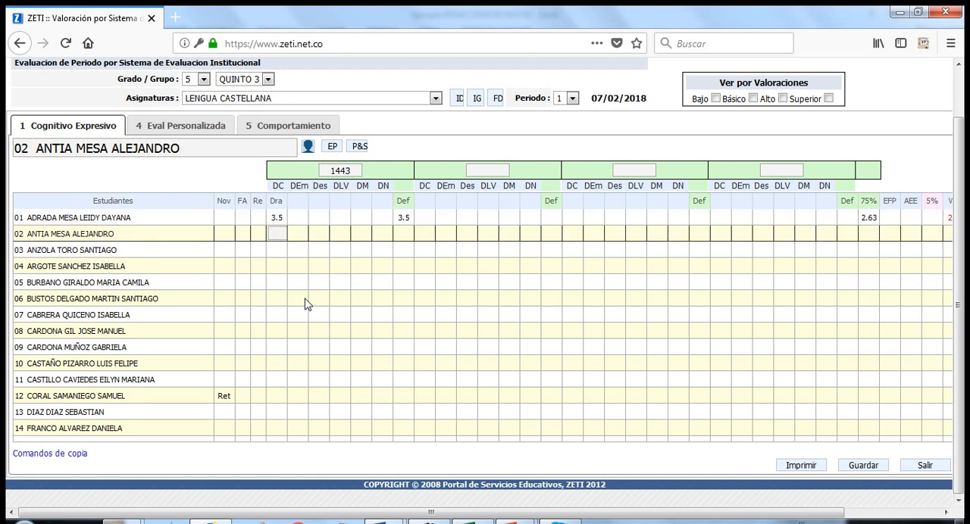
{"action": "type", "text": "2.5"}
{"action": "key", "text": "Return"}
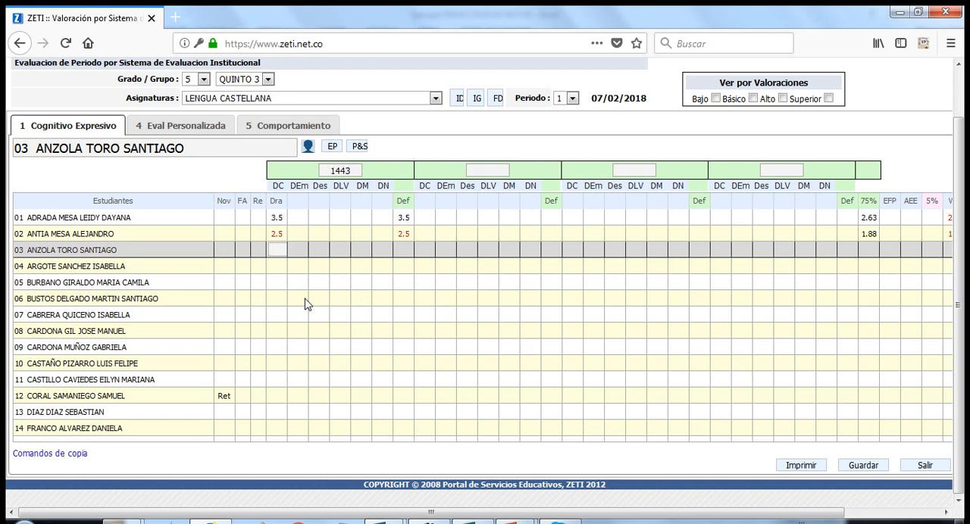
{"action": "type", "text": "4.0"}
{"action": "key", "text": "Return"}
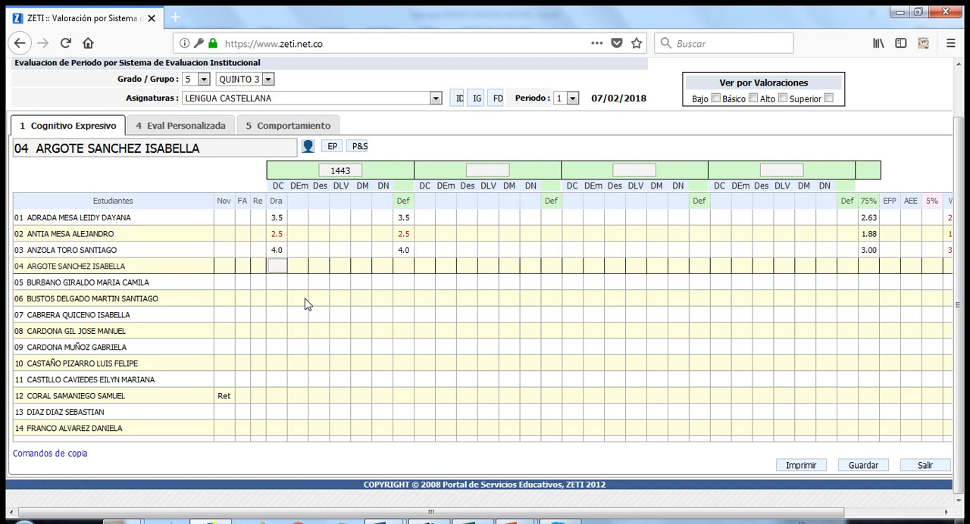
{"action": "type", "text": "36"}
{"action": "key", "text": "Return"}
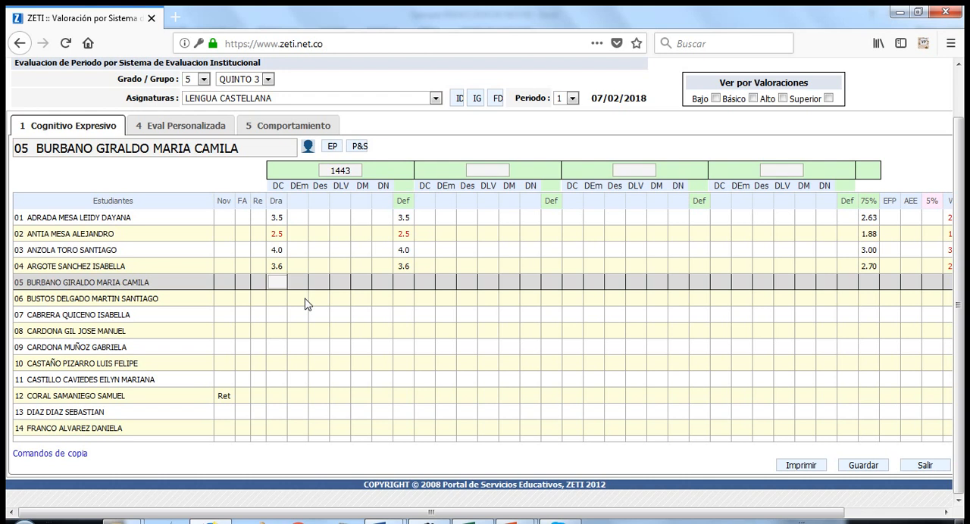
{"action": "type", "text": "36"}
{"action": "key", "text": "Return"}
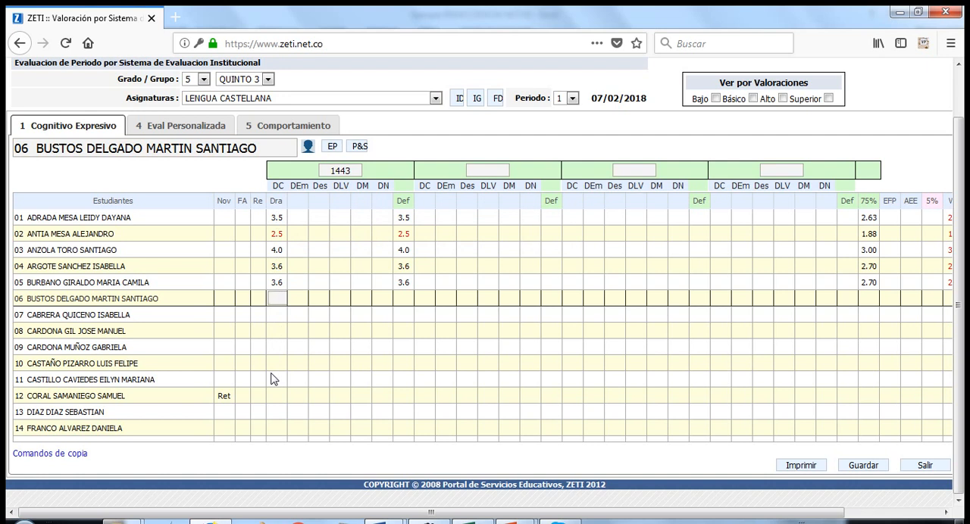
Define the first block's DLV activity as CoT - Construcción de Textos Cortos, dated 20/01/2018, with a placeholder description of x's
{"action": "left_click", "coordinate": [341, 203]}
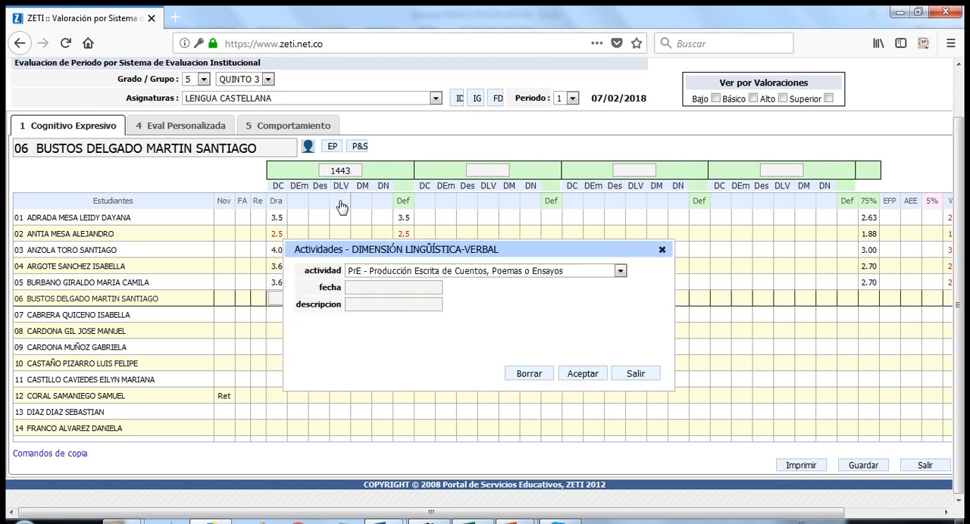
{"action": "left_click", "coordinate": [493, 274]}
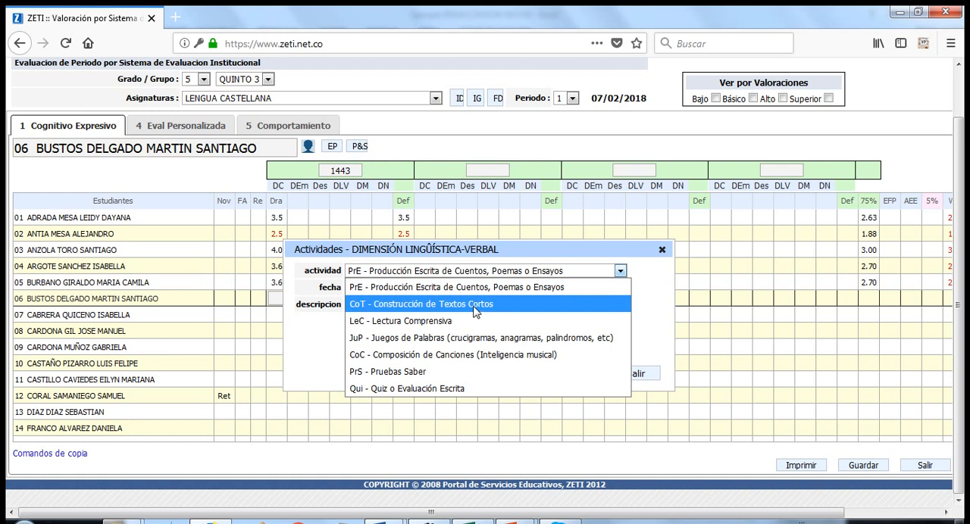
{"action": "left_click", "coordinate": [473, 307]}
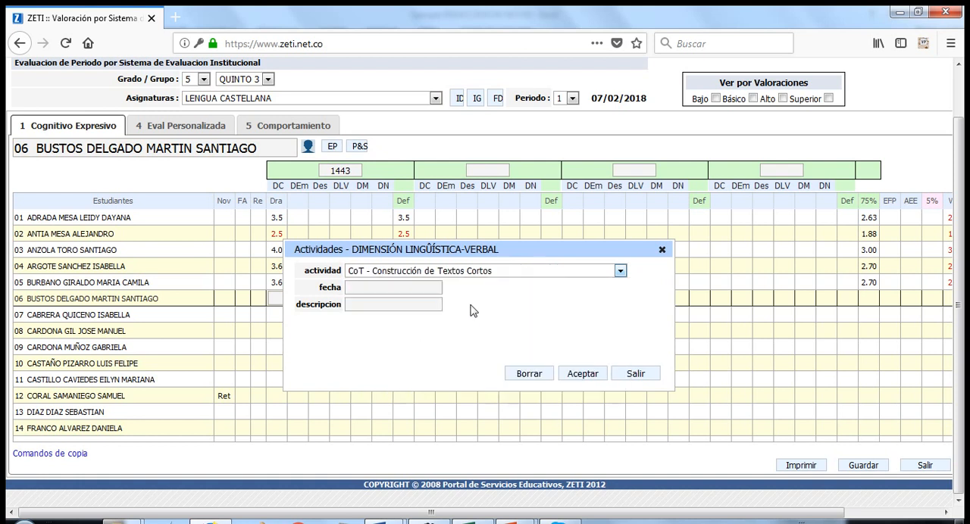
{"action": "left_click", "coordinate": [382, 288]}
{"action": "type", "text": "20/01/"}
{"action": "type", "text": "2018"}
{"action": "type", "text": "xxxxx xxxx "}
{"action": "type", "text": " xxxx"}
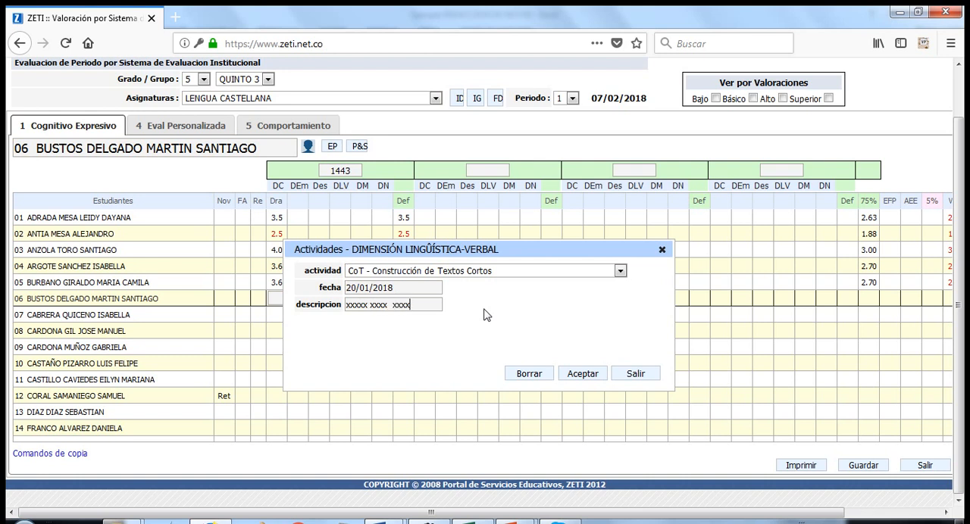
{"action": "left_click", "coordinate": [579, 375]}
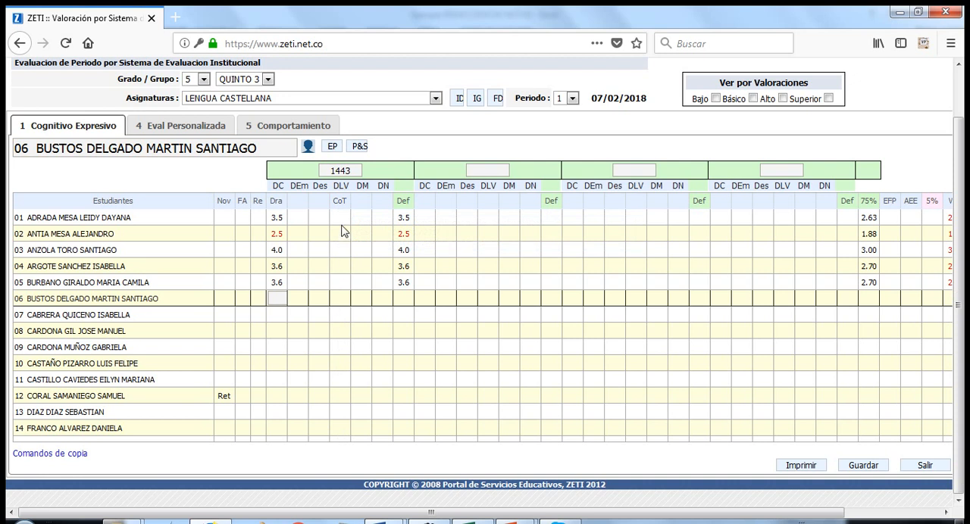
Grade the first block's CoT activity for students 01 to 05 with 4.5, 3.2, 2.8, 5.0 and 3.2
{"action": "left_click", "coordinate": [337, 218]}
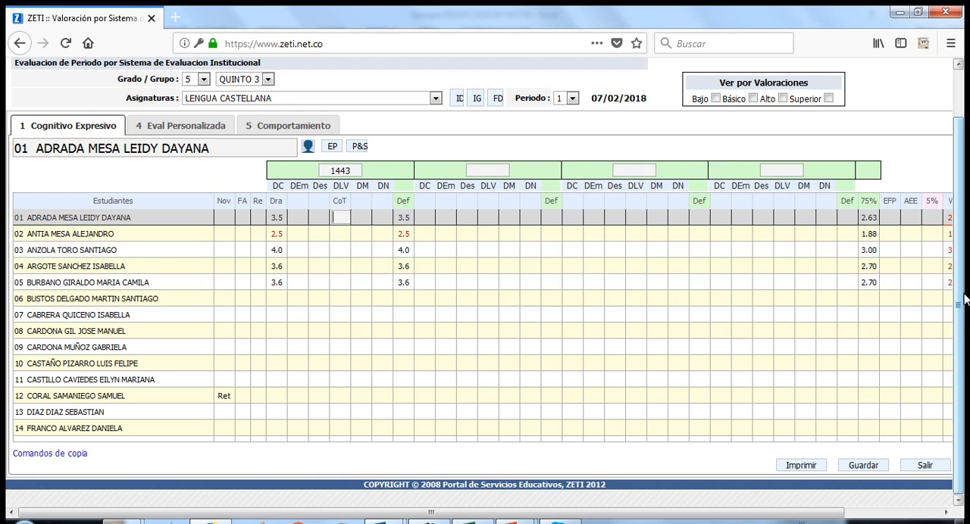
{"action": "type", "text": "4.5"}
{"action": "key", "text": "Return"}
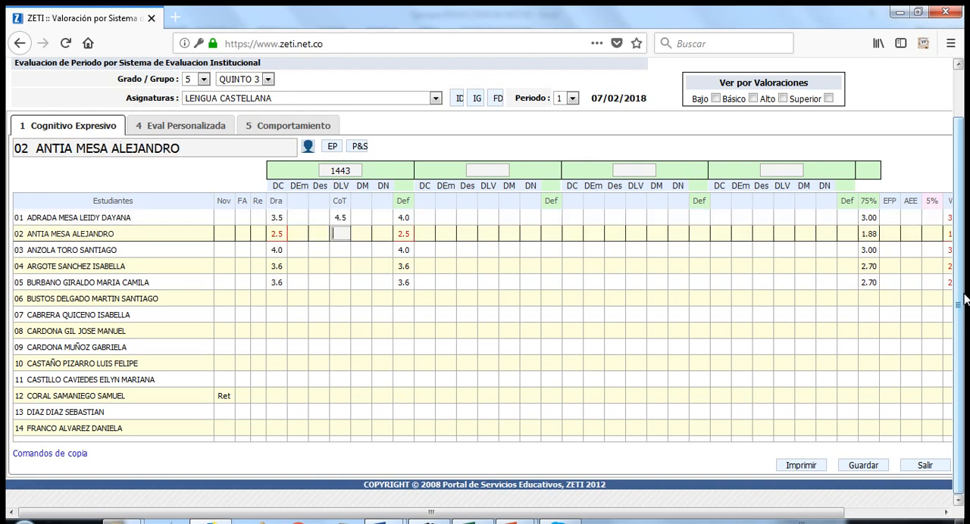
{"action": "type", "text": "3.2"}
{"action": "key", "text": "Return"}
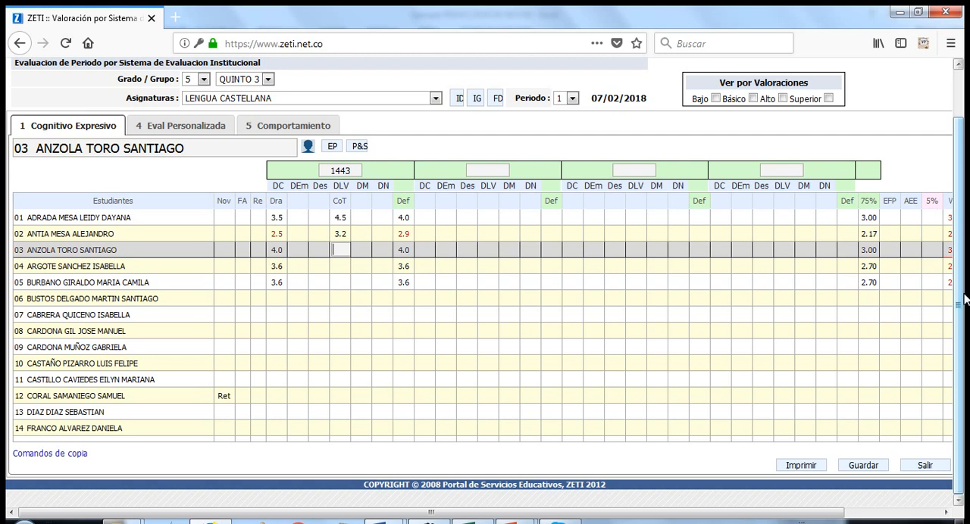
{"action": "type", "text": "2.8"}
{"action": "key", "text": "Return"}
{"action": "type", "text": "5"}
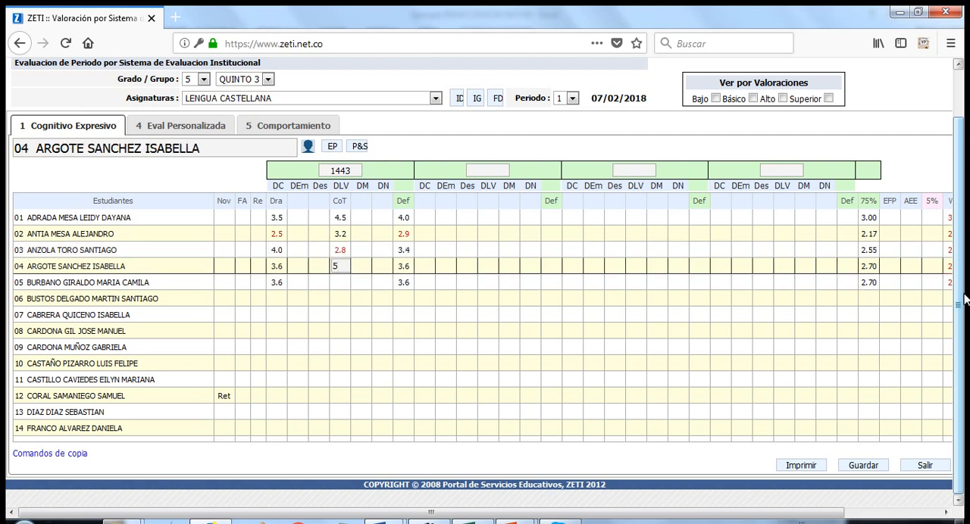
{"action": "key", "text": "Return"}
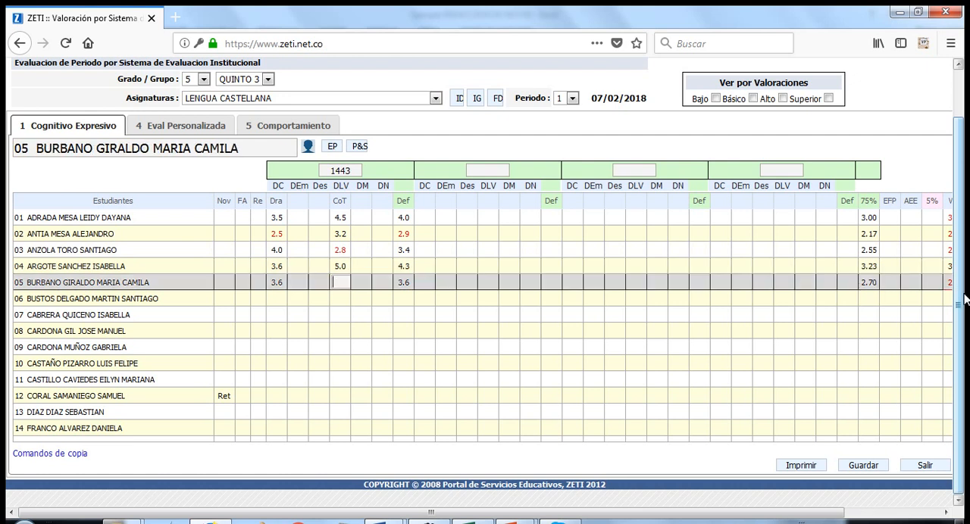
{"action": "type", "text": "32"}
{"action": "key", "text": "Tab"}
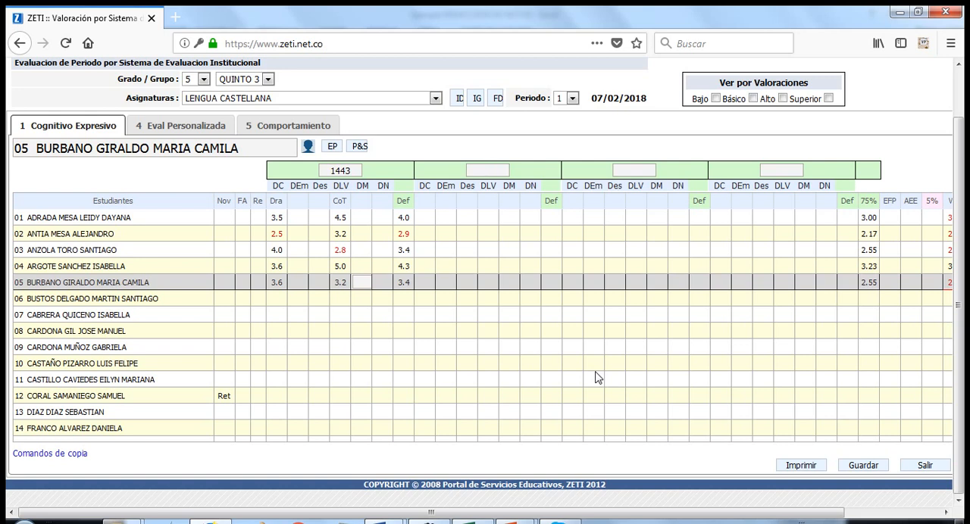
Enter the EFP grades for students 01 to 05 as 3.5, 2.5, 4.2, 3.6 and 4.0
{"action": "left_click_drag", "start_coordinate": [766, 514], "coordinate": [860, 514]}
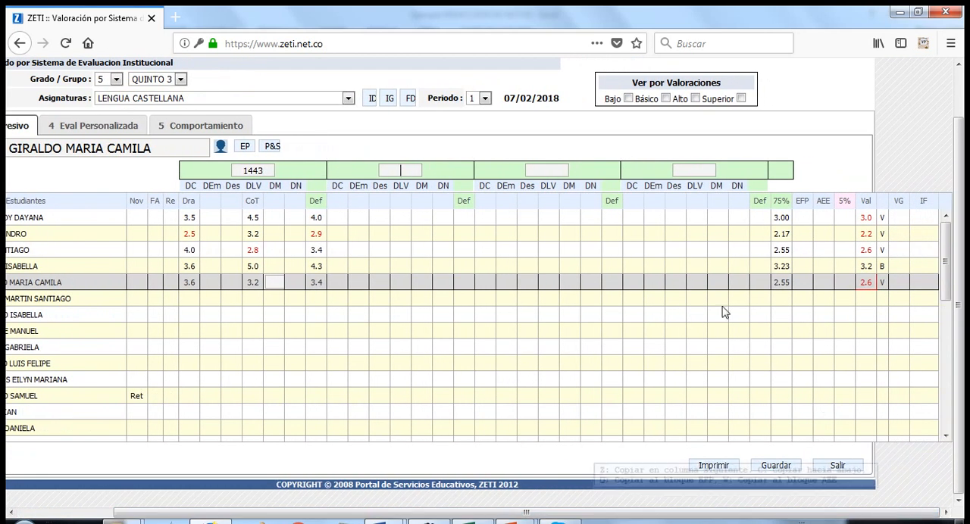
{"action": "left_click", "coordinate": [801, 219]}
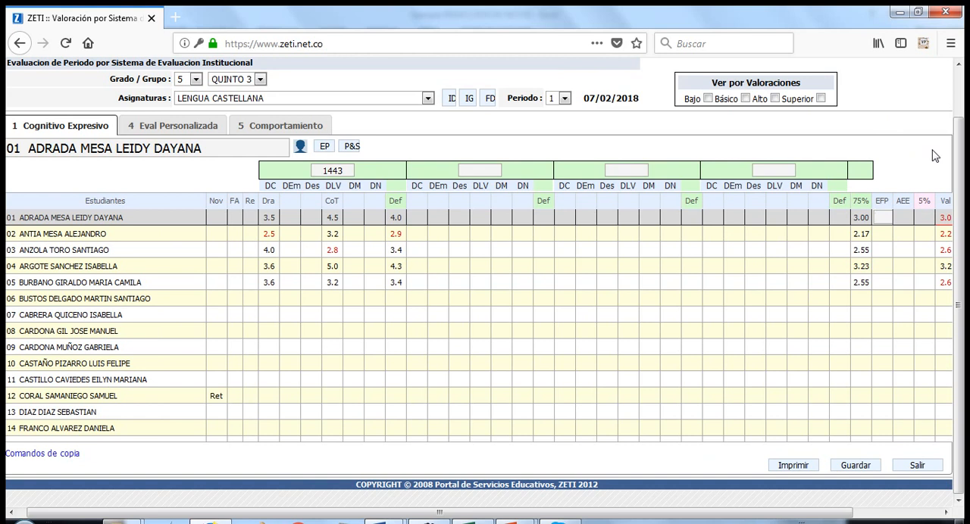
{"action": "type", "text": "3.5"}
{"action": "key", "text": "Return"}
{"action": "type", "text": "2.5"}
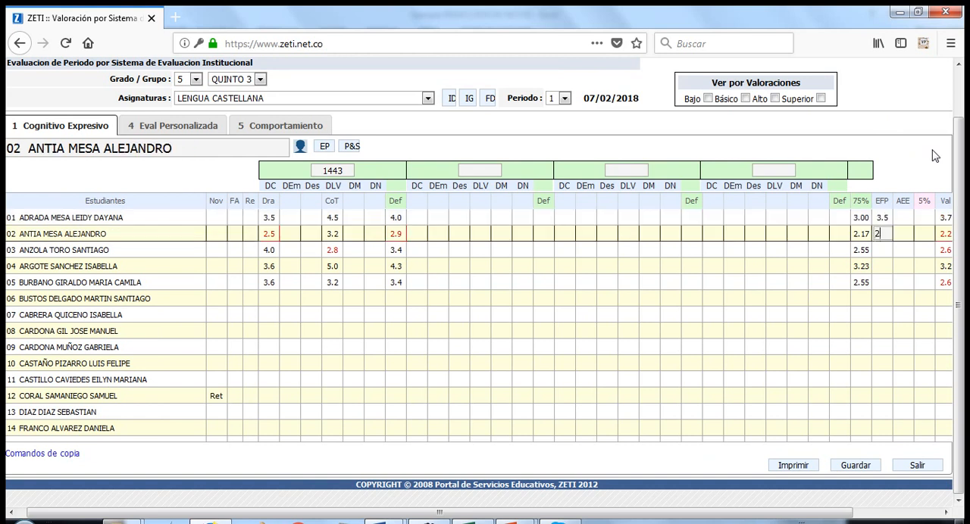
{"action": "key", "text": "Return"}
{"action": "type", "text": "4.2"}
{"action": "key", "text": "Return"}
{"action": "type", "text": "36"}
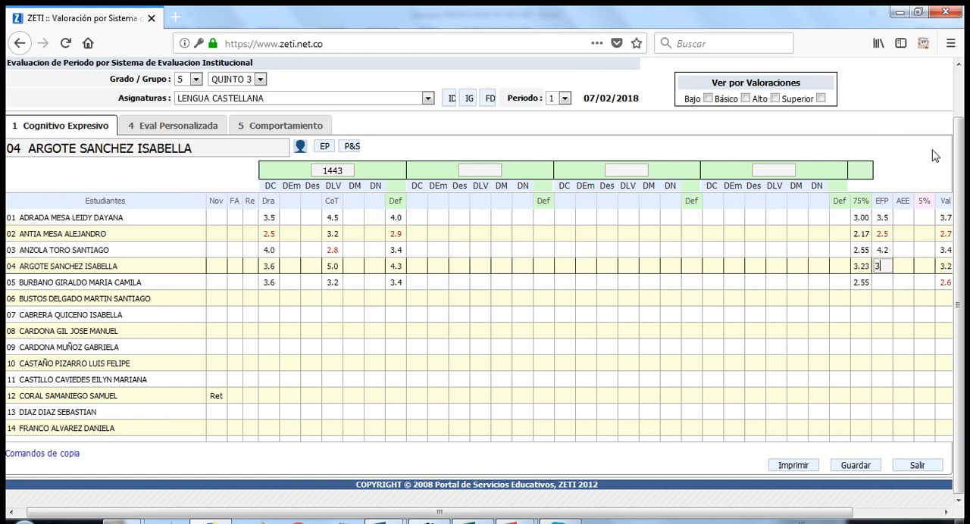
{"action": "key", "text": "Return"}
{"action": "type", "text": "40"}
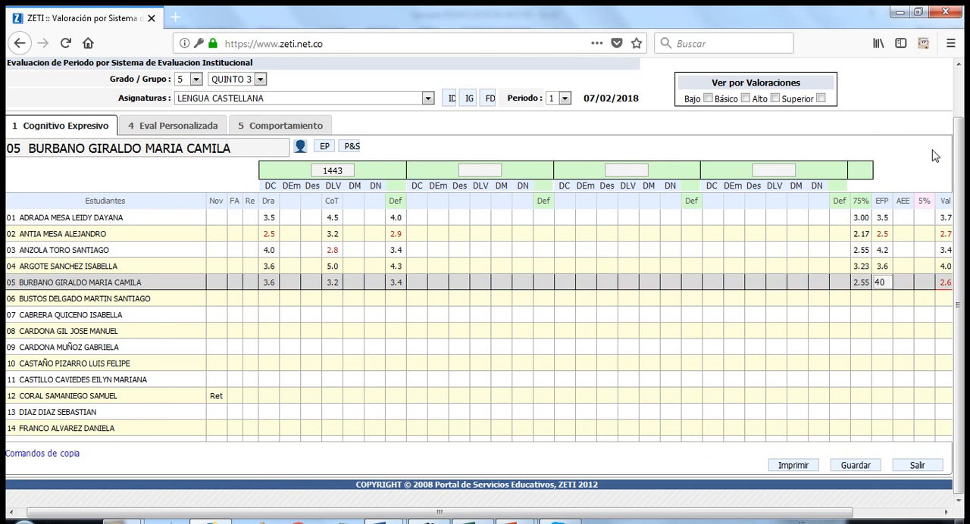
{"action": "key", "text": "Return"}
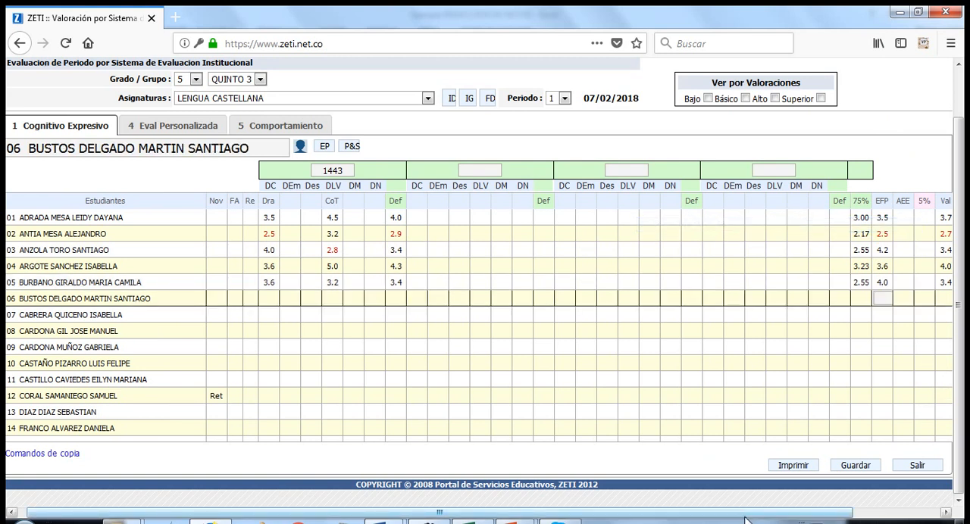
Enter the AEE grades for students 01 to 05 as 4.0, 3.8, 4.0, 4.0 and 4.2
{"action": "left_click_drag", "start_coordinate": [750, 518], "coordinate": [839, 519]}
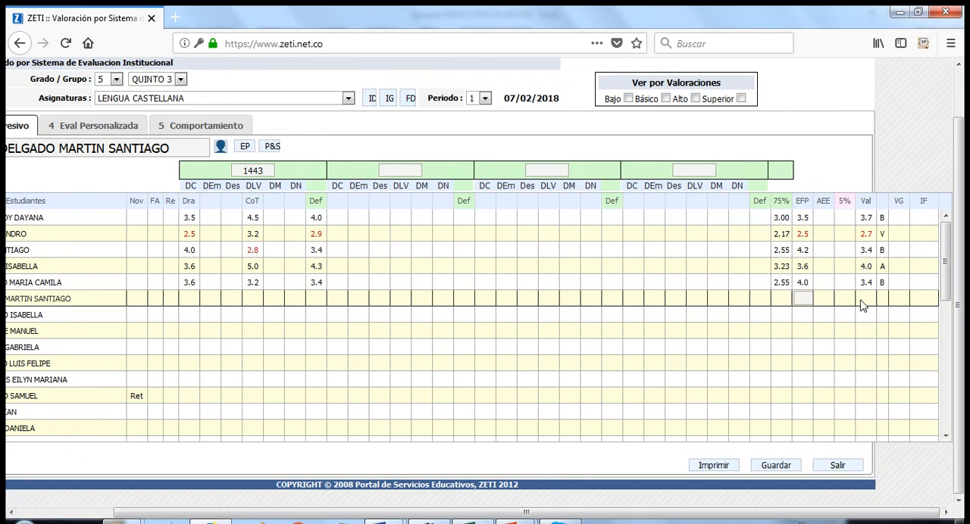
{"action": "left_click", "coordinate": [824, 219]}
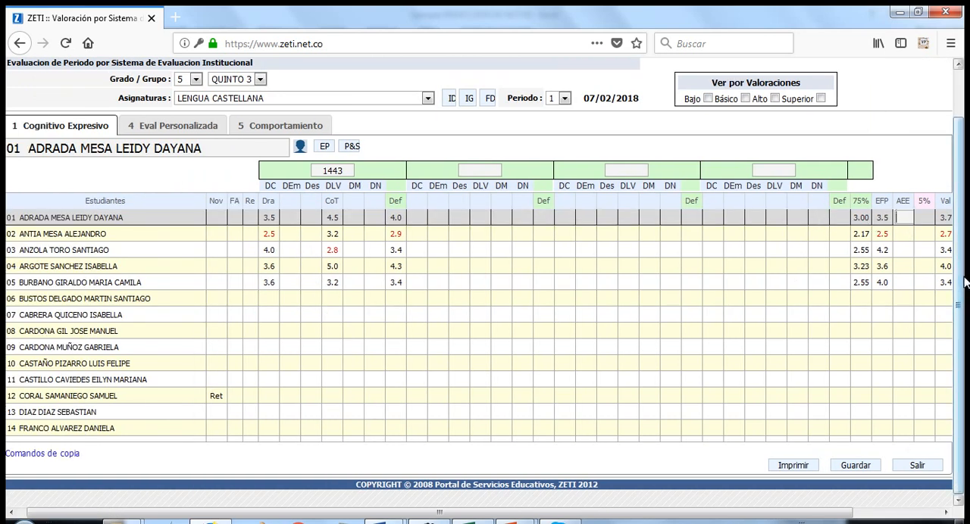
{"action": "type", "text": "40"}
{"action": "key", "text": "Return"}
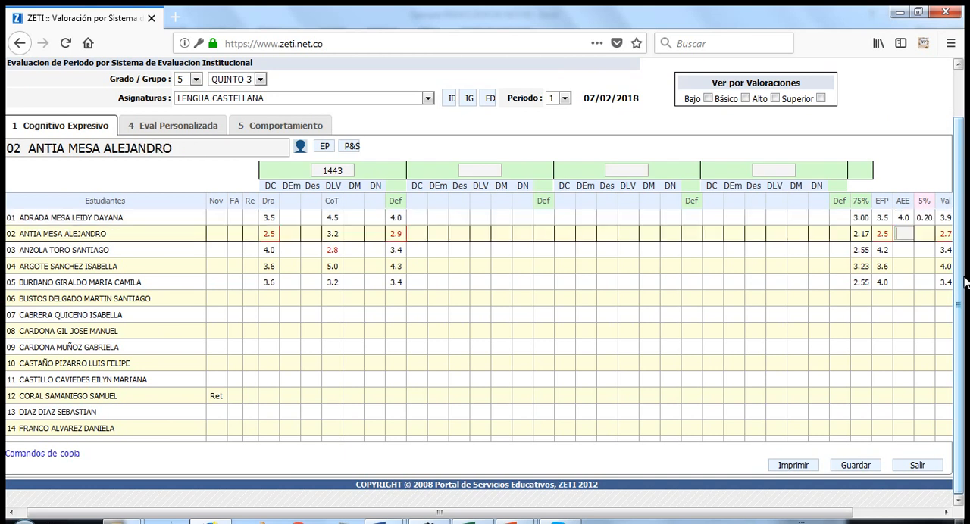
{"action": "type", "text": "3.8"}
{"action": "key", "text": "Return"}
{"action": "type", "text": "40"}
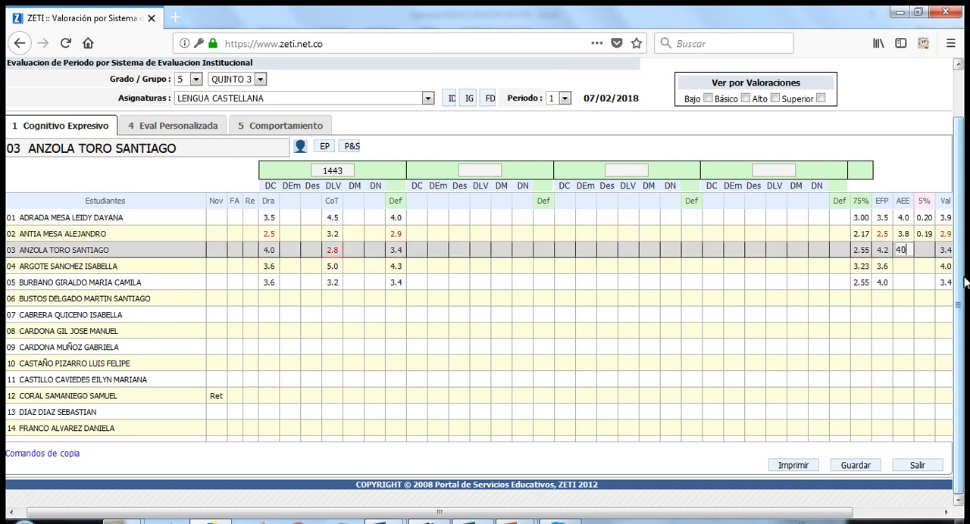
{"action": "key", "text": "Return"}
{"action": "key", "text": "Return"}
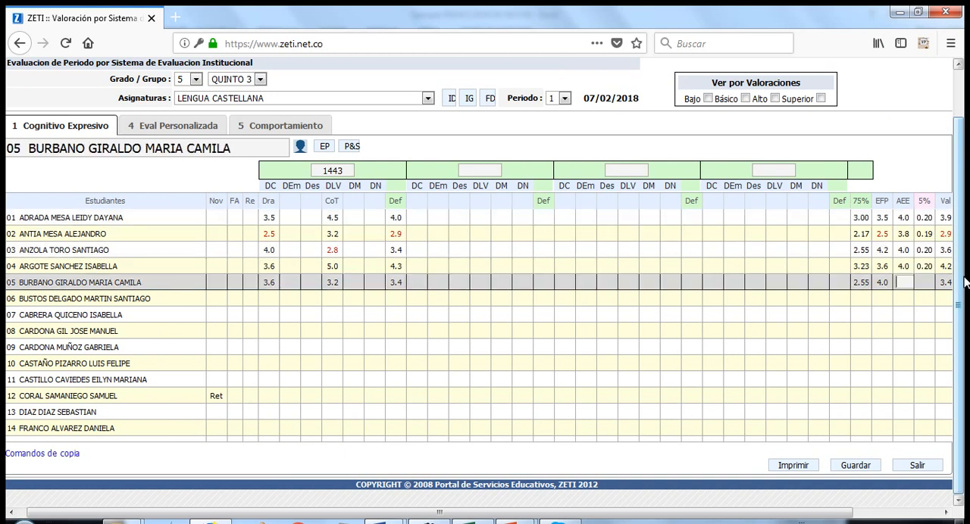
{"action": "key", "text": "Return"}
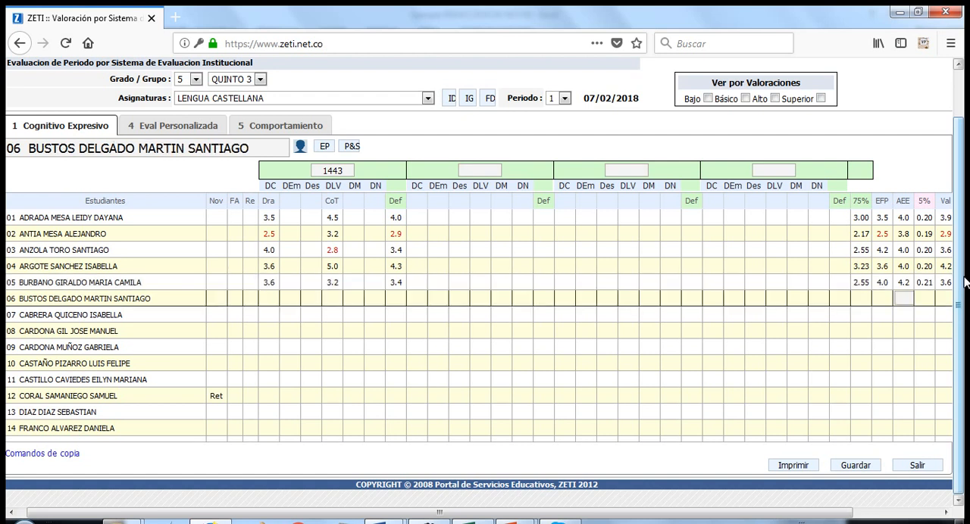
Save the Lengua Castellana grades and review the sheet through to the Val and VG columns
{"action": "left_click_drag", "start_coordinate": [809, 516], "coordinate": [925, 520]}
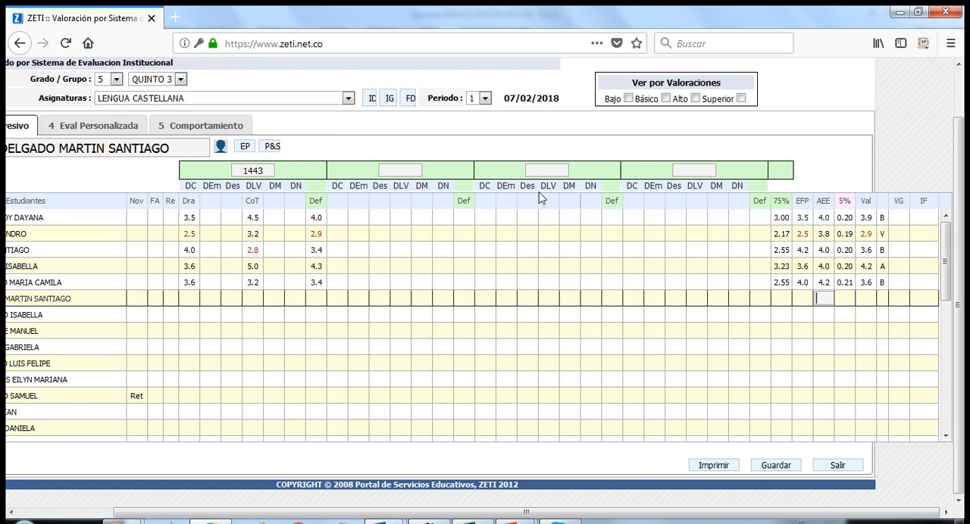
{"action": "scroll", "coordinate": [599, 321], "scroll_direction": "up", "scroll_amount": 1}
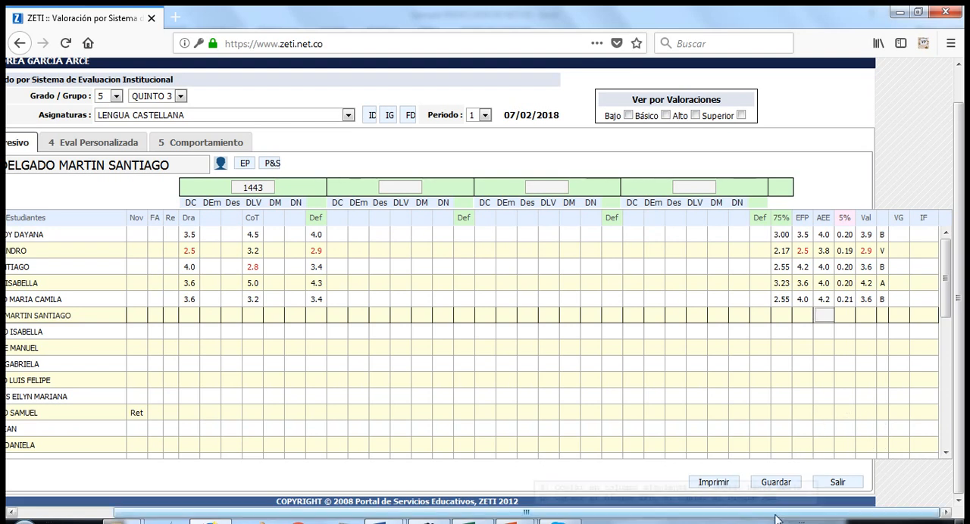
{"action": "left_click", "coordinate": [776, 482]}
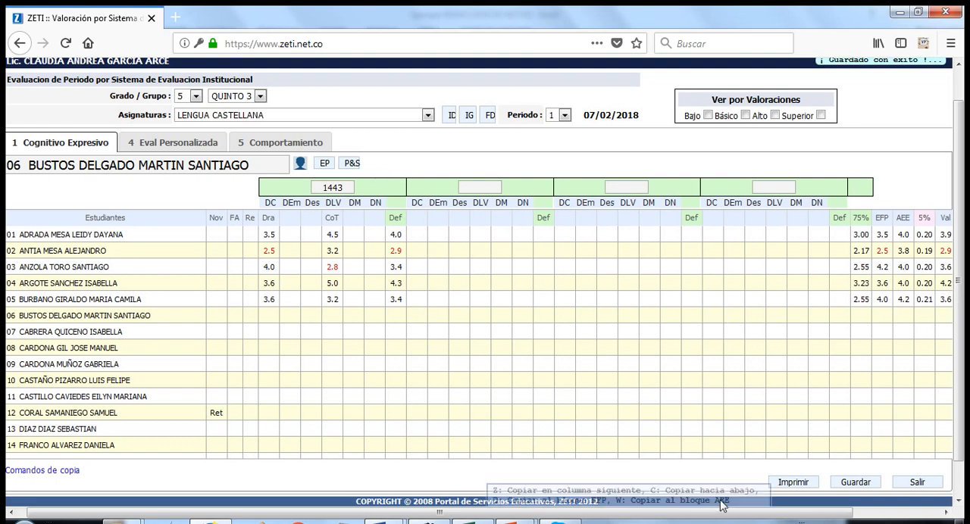
{"action": "left_click_drag", "start_coordinate": [755, 513], "coordinate": [838, 513]}
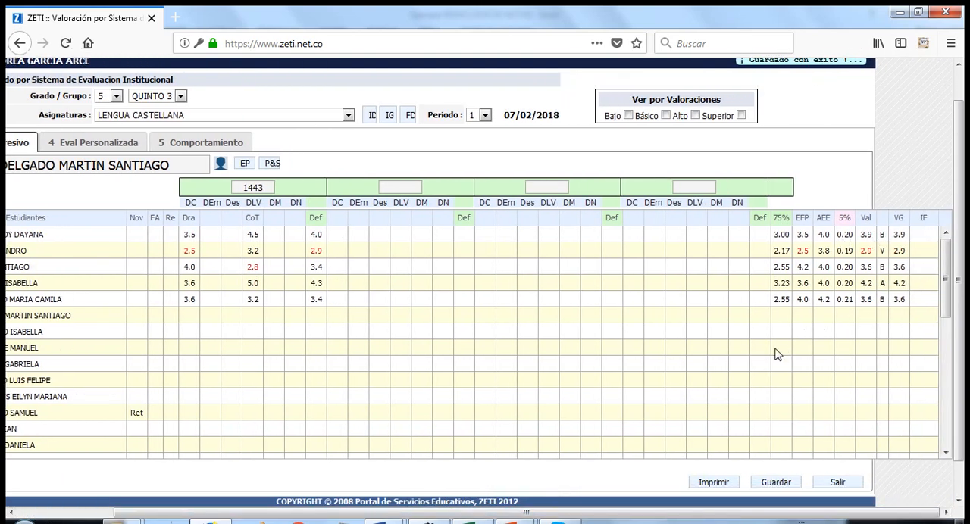
{"action": "left_click_drag", "start_coordinate": [541, 515], "coordinate": [445, 518]}
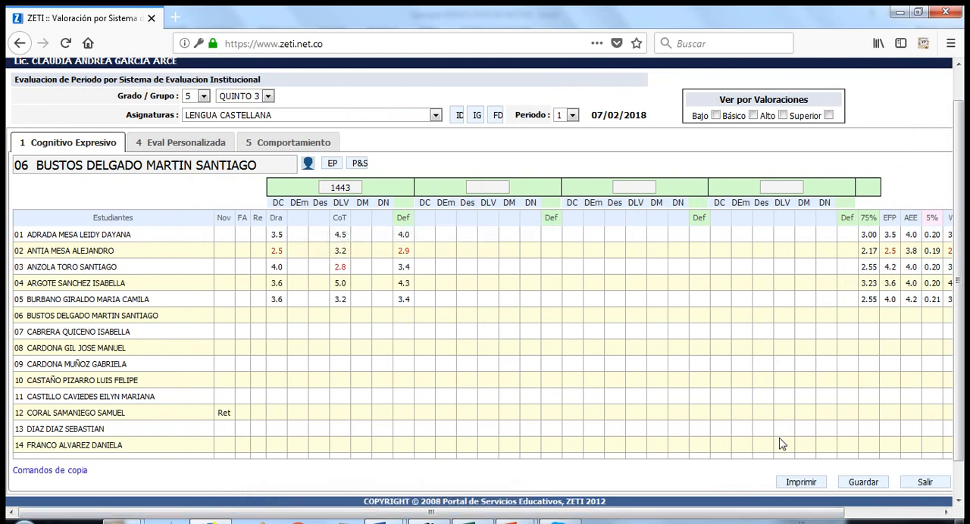
{"action": "left_click_drag", "start_coordinate": [602, 517], "coordinate": [713, 517]}
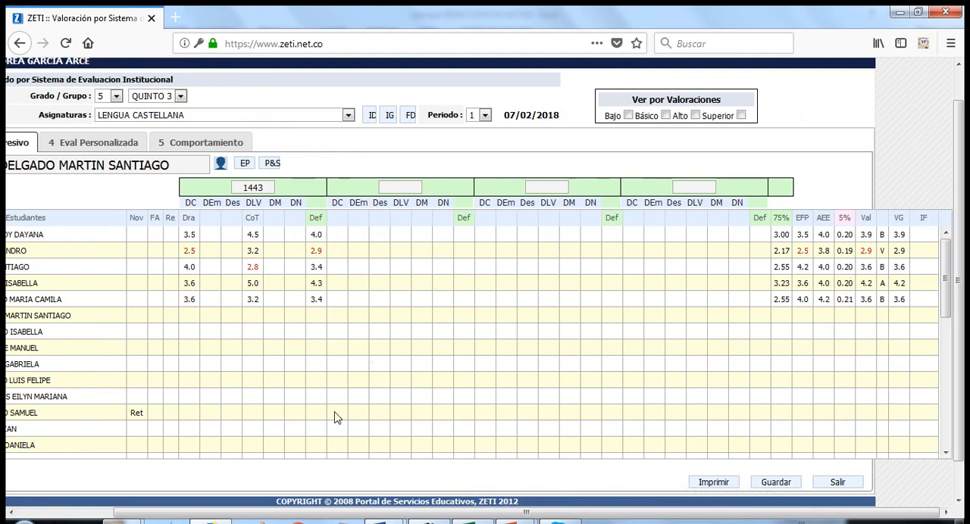
{"action": "left_click_drag", "start_coordinate": [384, 512], "coordinate": [300, 512]}
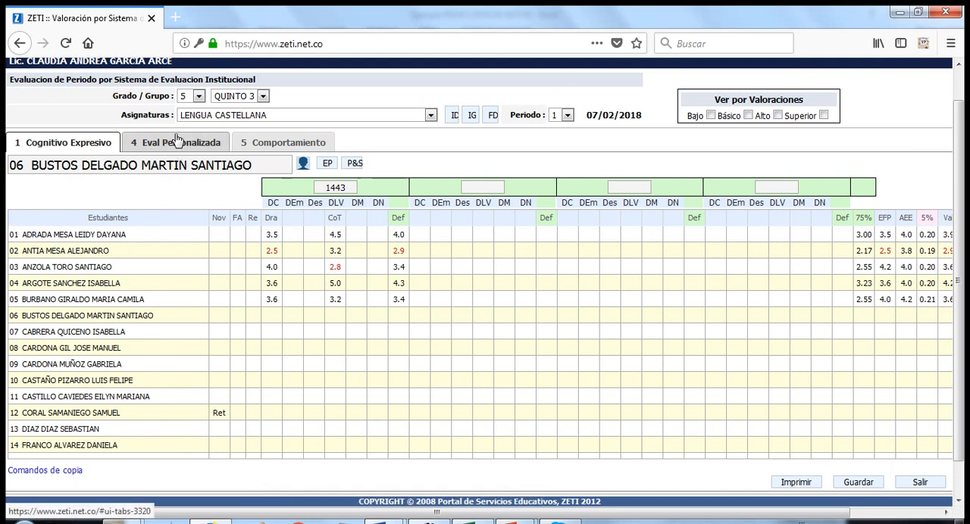
In the Comportamiento evaluation, rate Convivencia criterion 1 as A for students 01 and 03, S for 05 and N for 08
{"action": "left_click", "coordinate": [279, 145]}
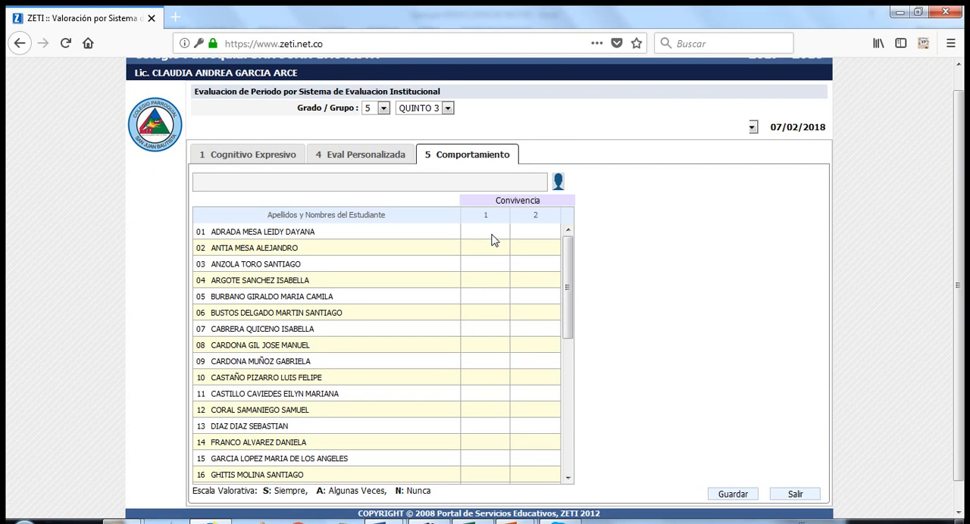
{"action": "left_click", "coordinate": [492, 235]}
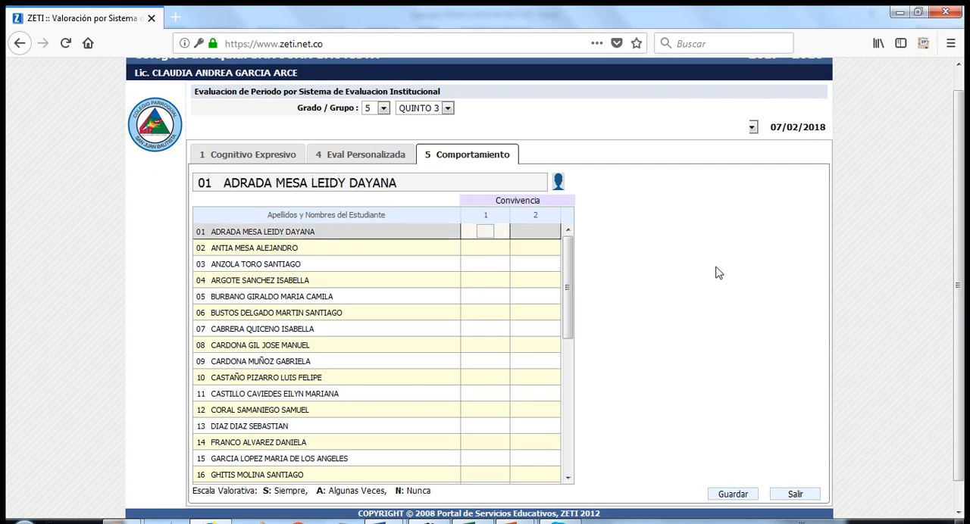
{"action": "mouse_move", "coordinate": [486, 221]}
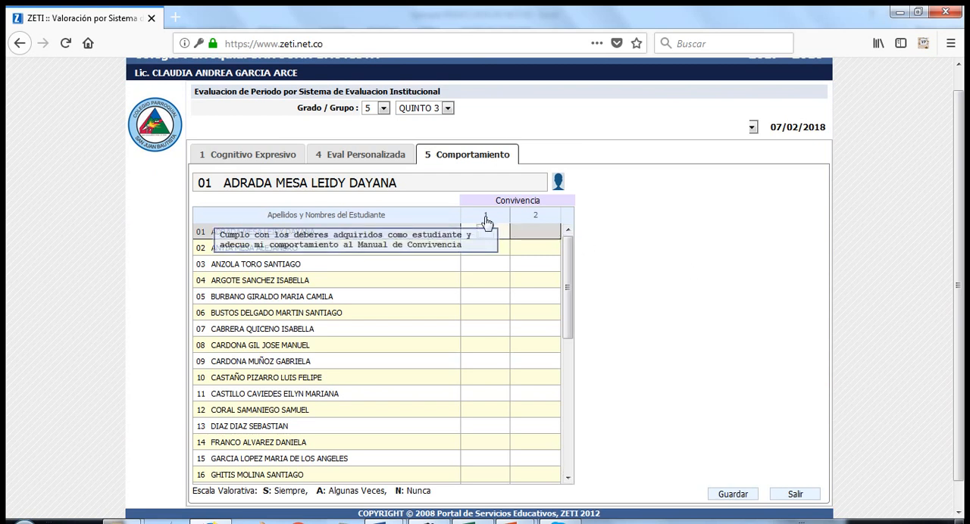
{"action": "mouse_move", "coordinate": [540, 221]}
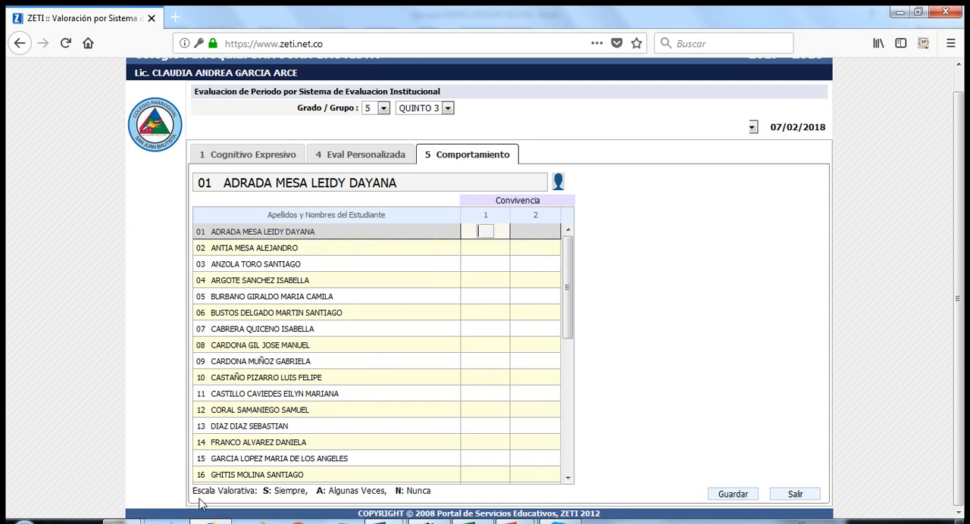
{"action": "left_click_drag", "start_coordinate": [194, 492], "coordinate": [606, 485]}
{"action": "left_click", "coordinate": [669, 438]}
{"action": "type", "text": "A"}
{"action": "left_click", "coordinate": [490, 264]}
{"action": "type", "text": "A"}
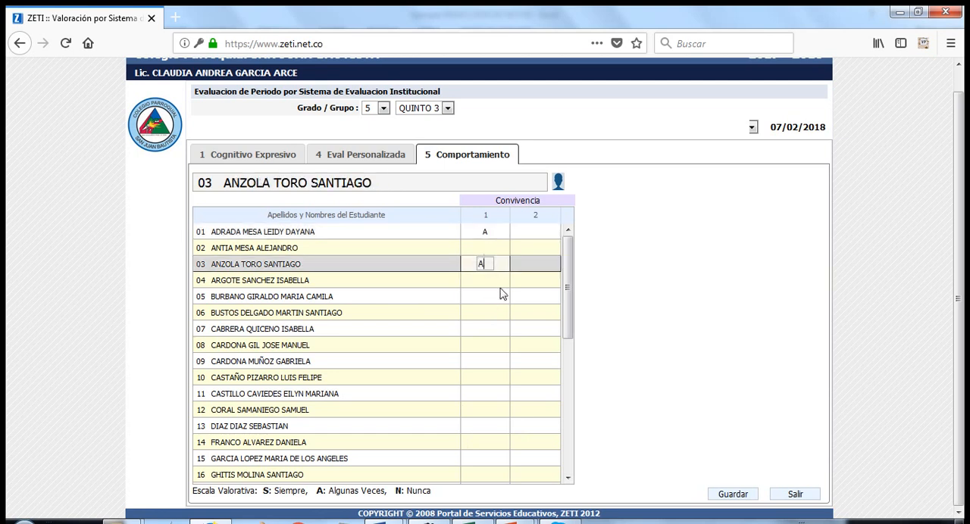
{"action": "left_click", "coordinate": [491, 298]}
{"action": "type", "text": "S"}
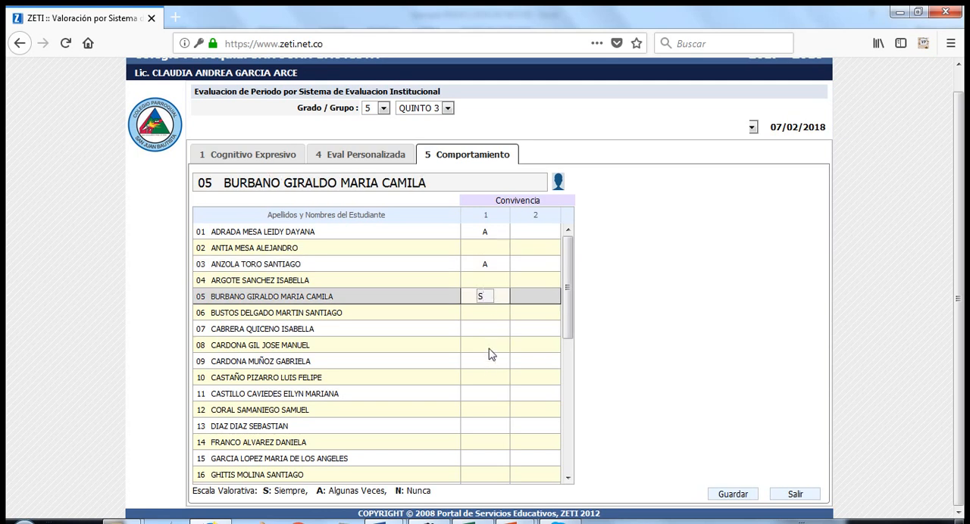
{"action": "left_click", "coordinate": [489, 347]}
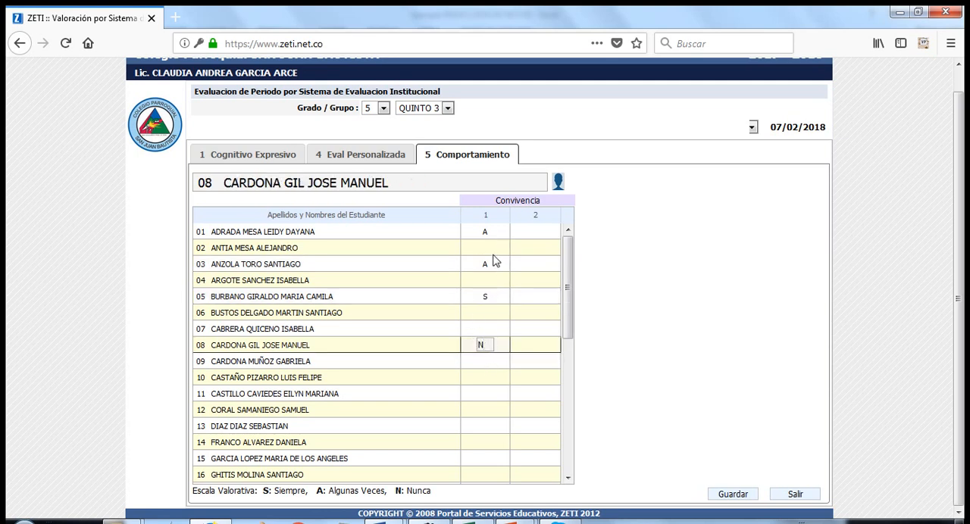
Rate Convivencia criterion 1 as A for students 02, 04, 06 and 07
{"action": "left_click", "coordinate": [488, 248]}
{"action": "type", "text": "A"}
{"action": "left_click", "coordinate": [488, 280]}
{"action": "type", "text": "A"}
{"action": "left_click", "coordinate": [487, 313]}
{"action": "type", "text": "A"}
{"action": "left_click", "coordinate": [484, 330]}
{"action": "type", "text": "A"}
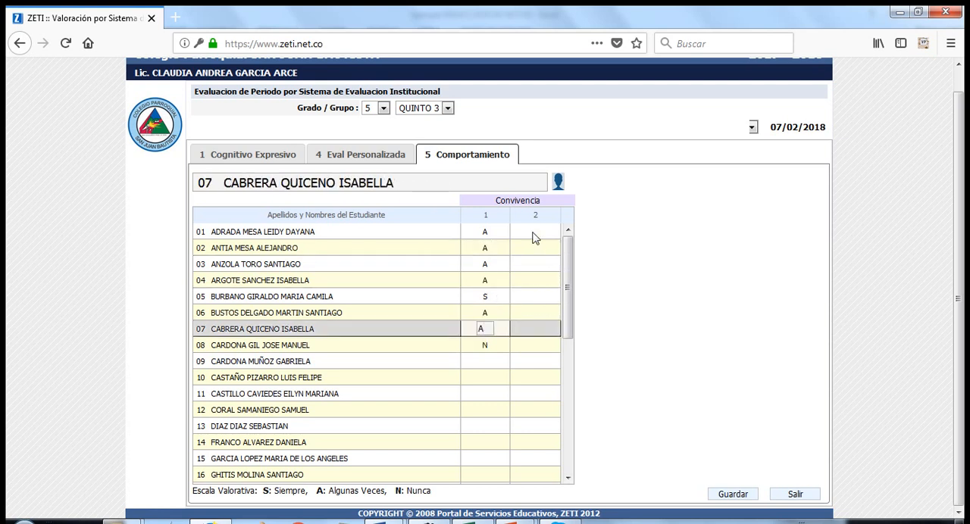
Rate Convivencia criterion 2 as S for students 01 to 03, A for 04 and N for 05
{"action": "left_click", "coordinate": [533, 233]}
{"action": "type", "text": "S"}
{"action": "left_click", "coordinate": [533, 250]}
{"action": "type", "text": "S"}
{"action": "left_click", "coordinate": [536, 264]}
{"action": "type", "text": "S"}
{"action": "left_click", "coordinate": [535, 281]}
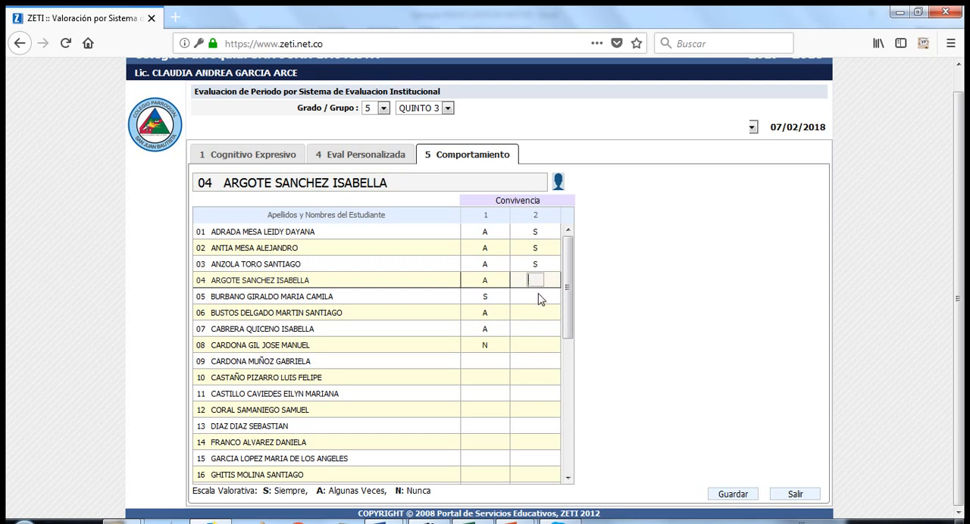
{"action": "type", "text": "A"}
{"action": "left_click", "coordinate": [537, 297]}
{"action": "type", "text": "N"}
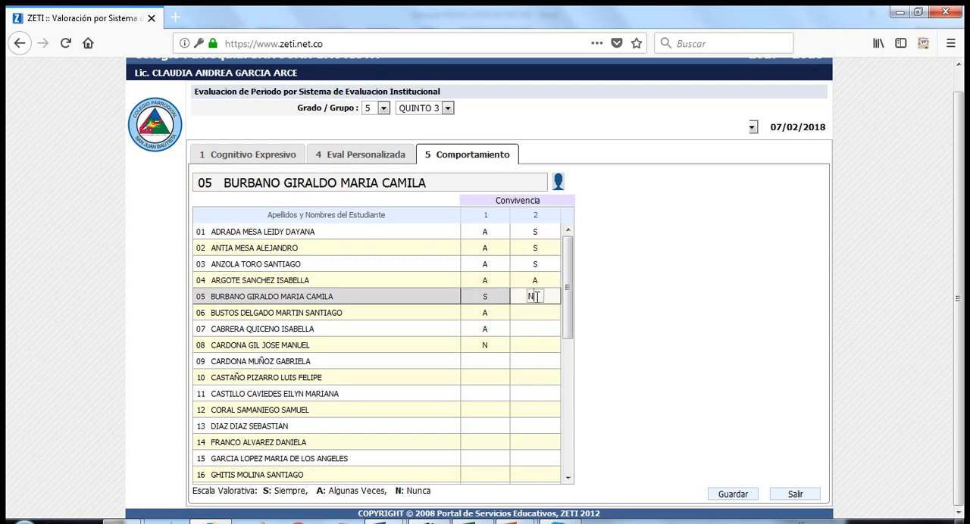
Rate Convivencia criterion 2 as N for students 06 and 07, and try to save the Comportamiento ratings
{"action": "left_click", "coordinate": [536, 313]}
{"action": "type", "text": "N"}
{"action": "left_click", "coordinate": [536, 330]}
{"action": "type", "text": "N"}
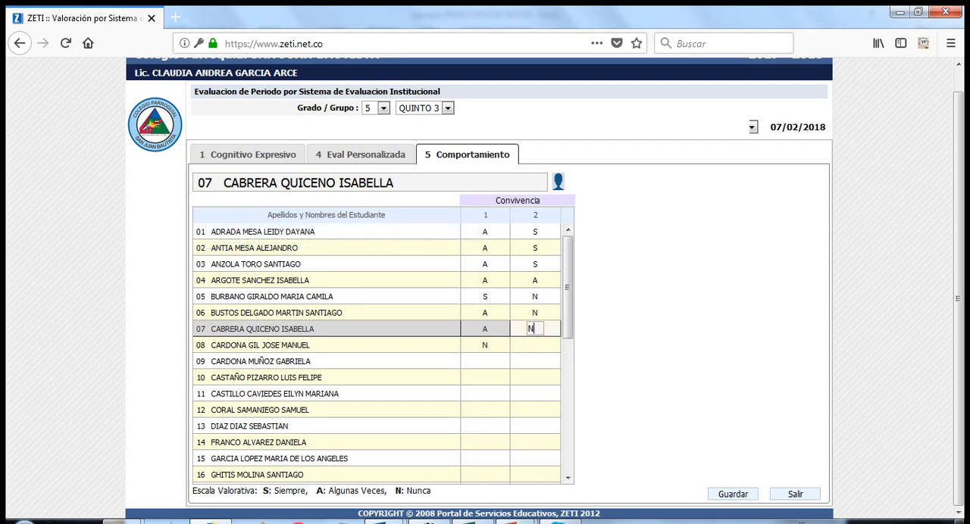
{"action": "left_click", "coordinate": [738, 496]}
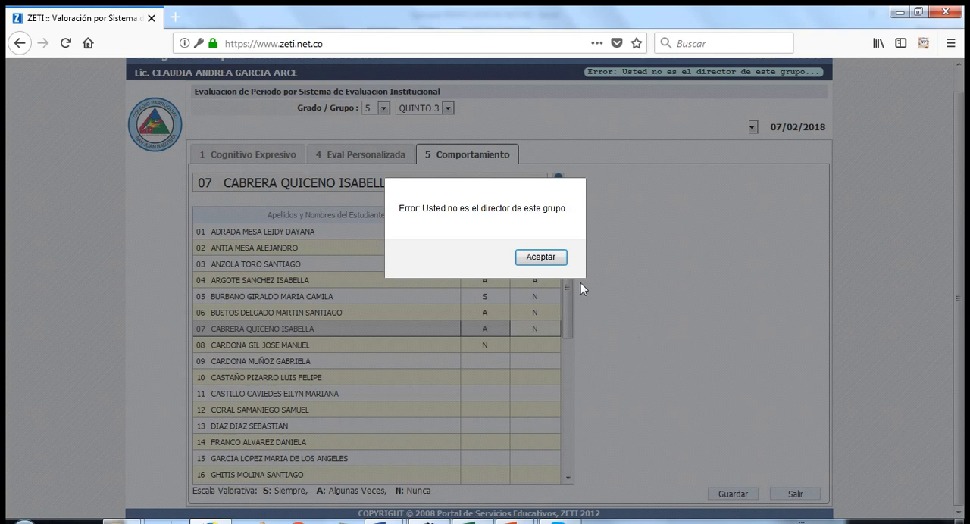
{"action": "left_click", "coordinate": [541, 257]}
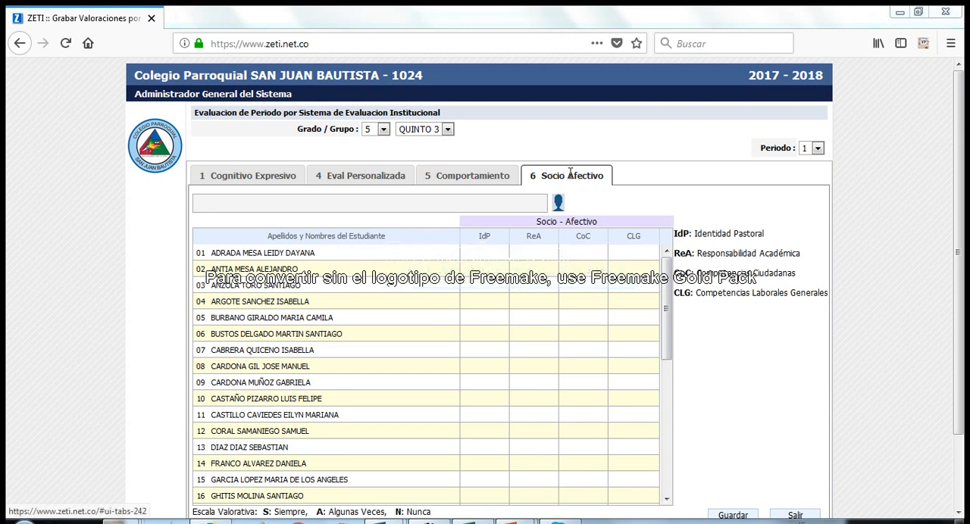
Read the descriptions of the IdP, ReA, CoC and CLG criteria in Socio Afectivo and the rating scale beneath the sheet
{"action": "mouse_move", "coordinate": [484, 239]}
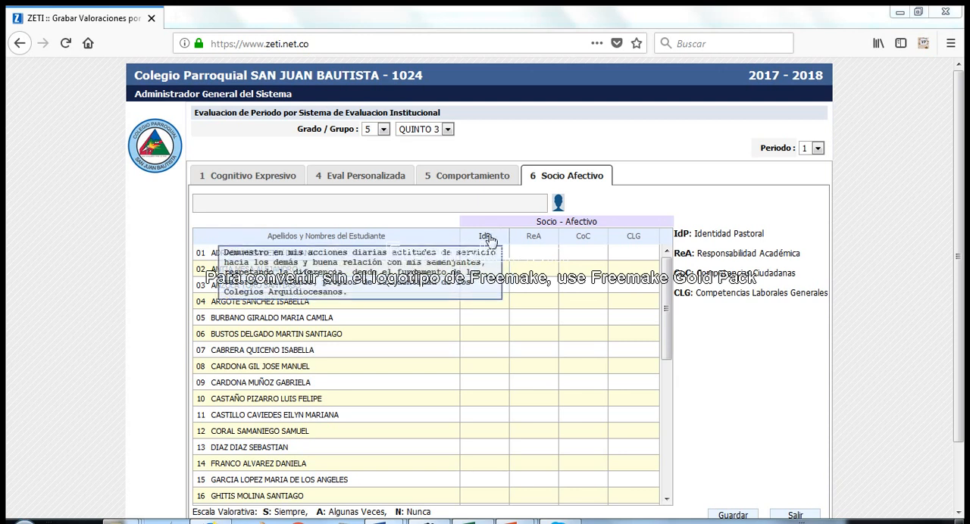
{"action": "mouse_move", "coordinate": [535, 245]}
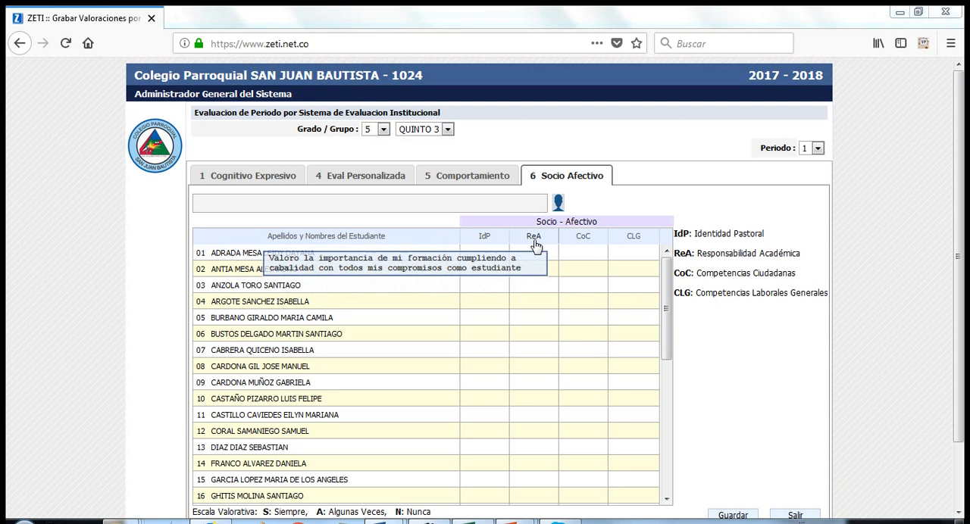
{"action": "mouse_move", "coordinate": [585, 244]}
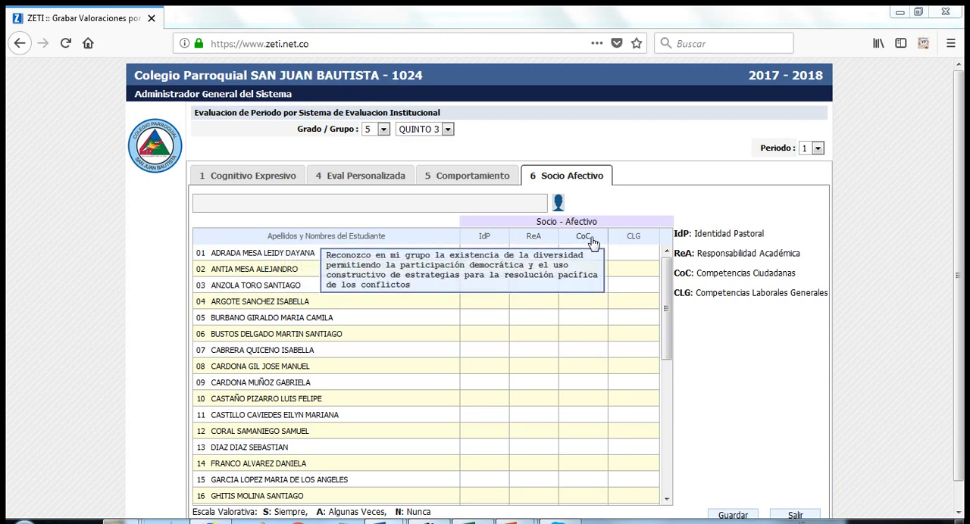
{"action": "mouse_move", "coordinate": [633, 241]}
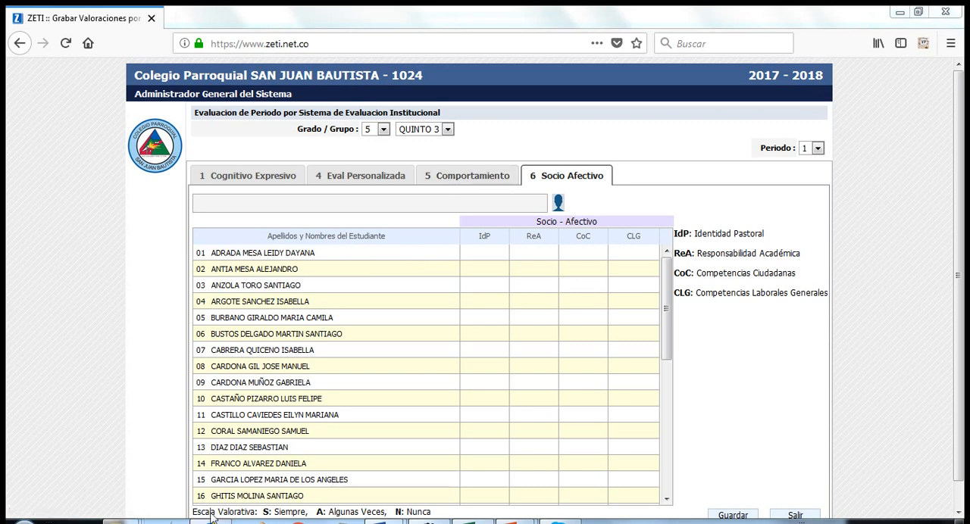
{"action": "left_click_drag", "start_coordinate": [263, 513], "coordinate": [432, 520]}
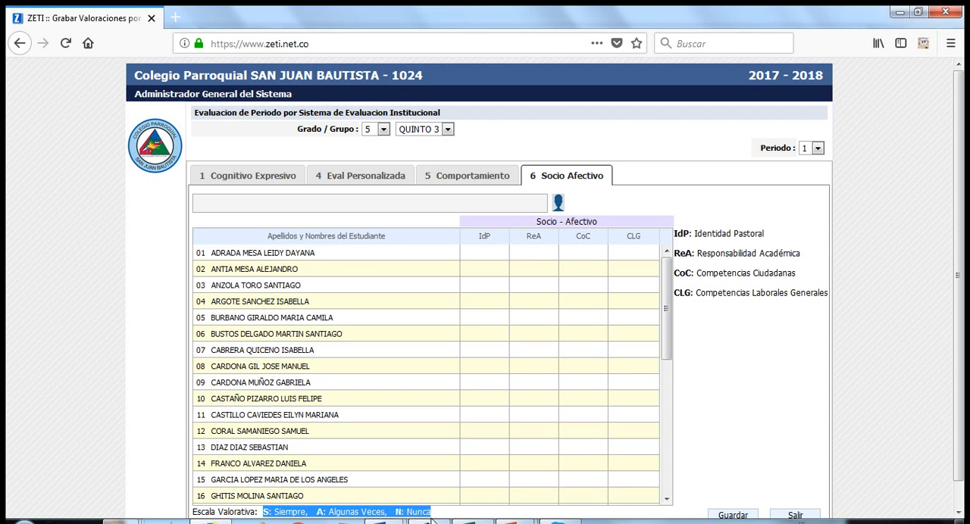
Rate the Socio Afectivo criterion IdP as A for students 01, 02 and 03
{"action": "left_click", "coordinate": [486, 257]}
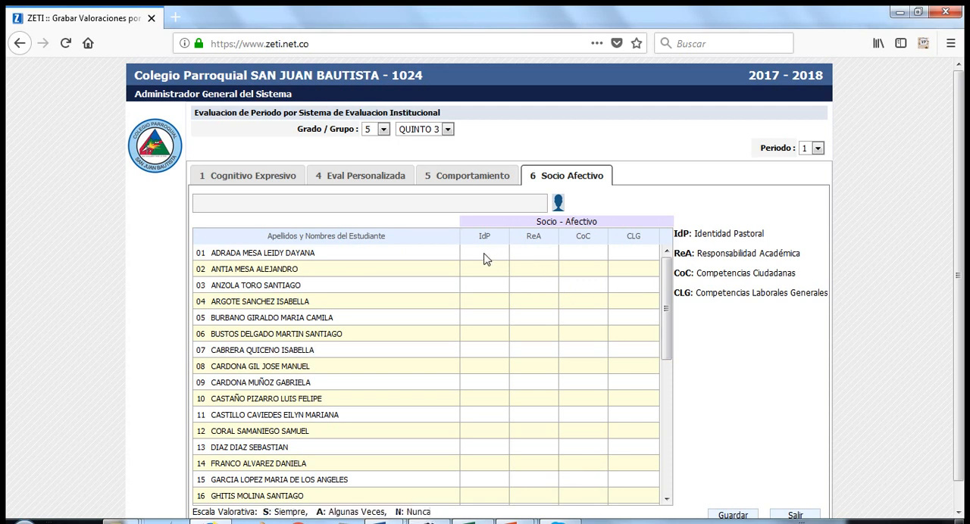
{"action": "type", "text": "A"}
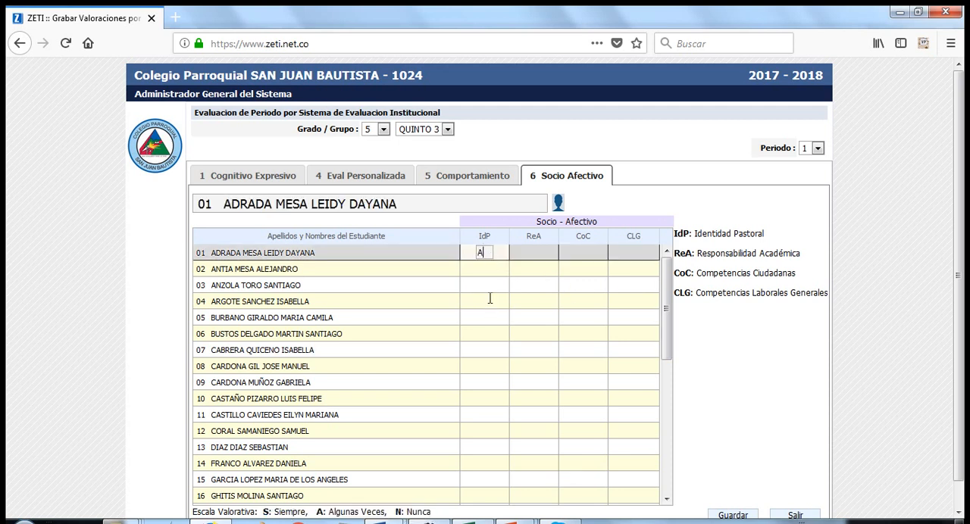
{"action": "key", "text": "Return"}
{"action": "type", "text": "A"}
{"action": "key", "text": "Return"}
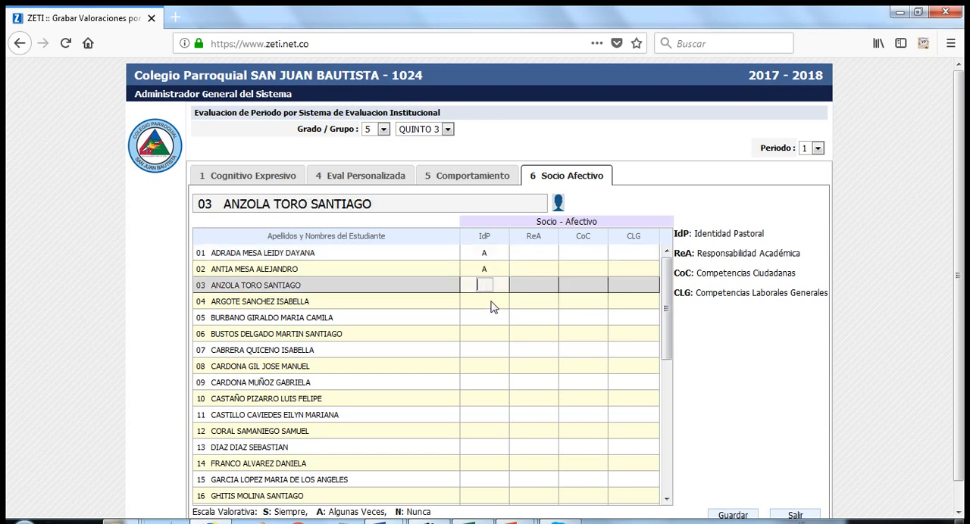
{"action": "type", "text": "A"}
{"action": "key", "text": "Return"}
Rate IdP as N for students 04, 05 and 06, and as S for student 07
{"action": "type", "text": "N"}
{"action": "key", "text": "Return"}
{"action": "type", "text": "N"}
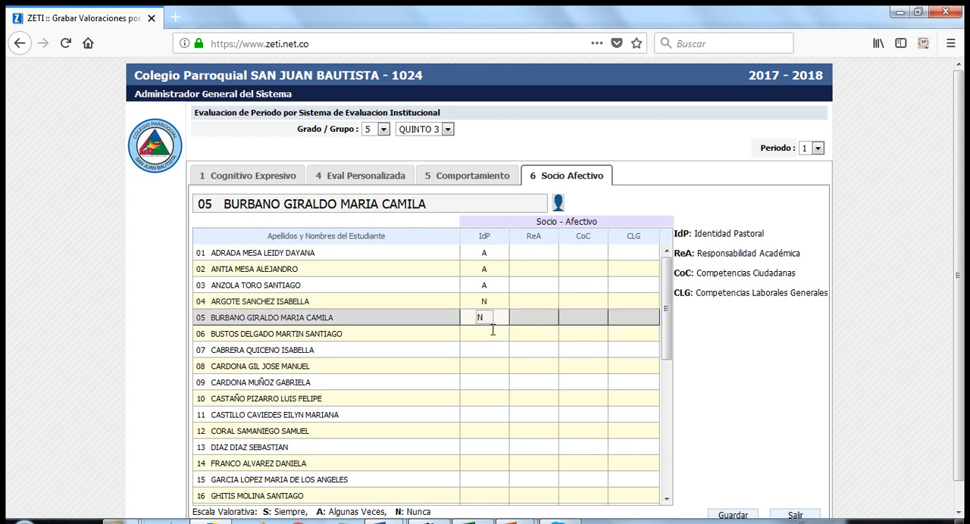
{"action": "key", "text": "Return"}
{"action": "type", "text": "N"}
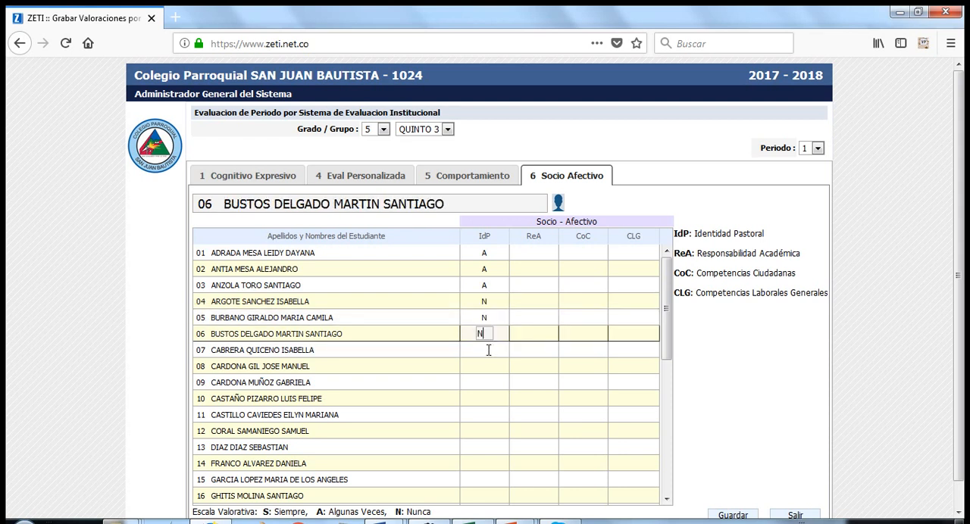
{"action": "left_click", "coordinate": [487, 351]}
{"action": "type", "text": "S"}
Rate the ReA criterion as S for students 01 to 05
{"action": "left_click", "coordinate": [535, 254]}
{"action": "type", "text": "S"}
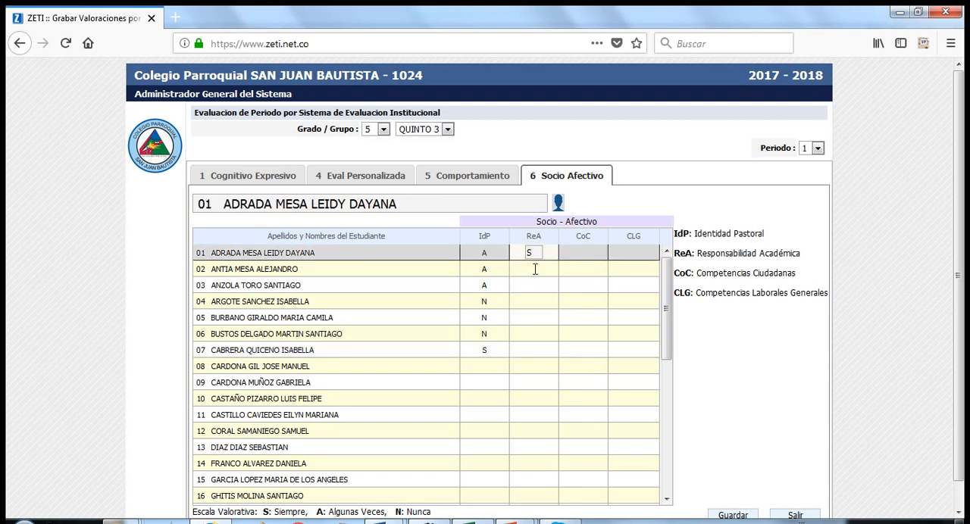
{"action": "left_click", "coordinate": [535, 269]}
{"action": "type", "text": "S"}
{"action": "left_click", "coordinate": [537, 285]}
{"action": "type", "text": "S"}
{"action": "left_click", "coordinate": [538, 301]}
{"action": "type", "text": "S"}
{"action": "left_click", "coordinate": [539, 318]}
{"action": "type", "text": "S"}
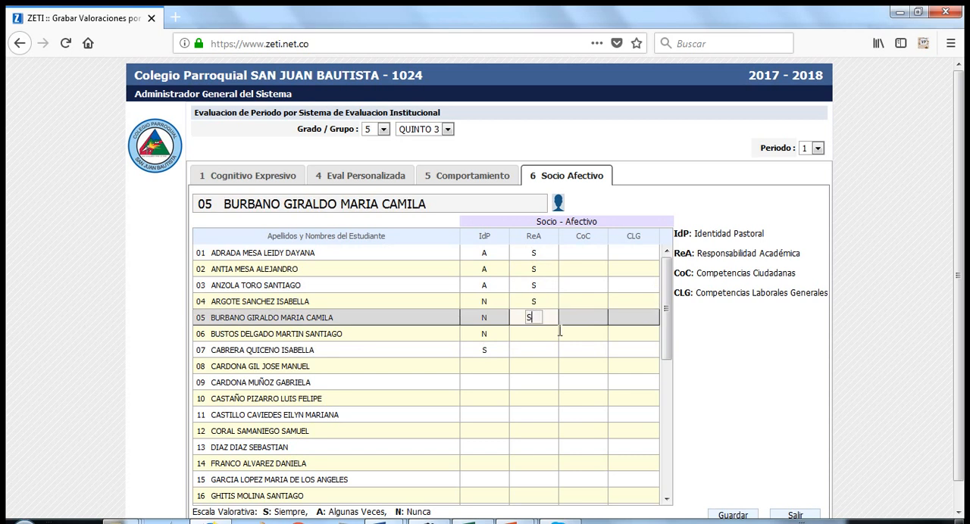
Rate the CoC criterion as A for students 01 to 05
{"action": "left_click", "coordinate": [583, 253]}
{"action": "type", "text": "A"}
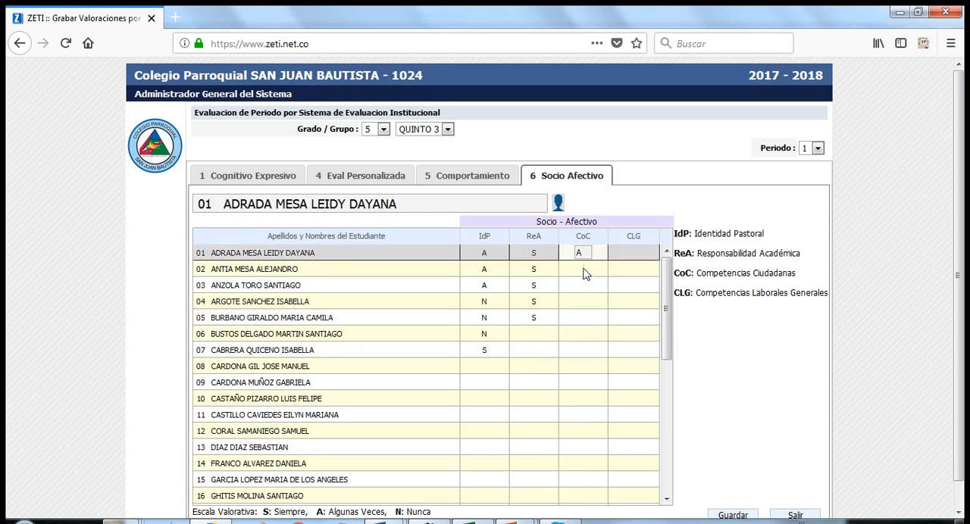
{"action": "left_click", "coordinate": [585, 269]}
{"action": "type", "text": "A"}
{"action": "left_click", "coordinate": [587, 285]}
{"action": "type", "text": "A"}
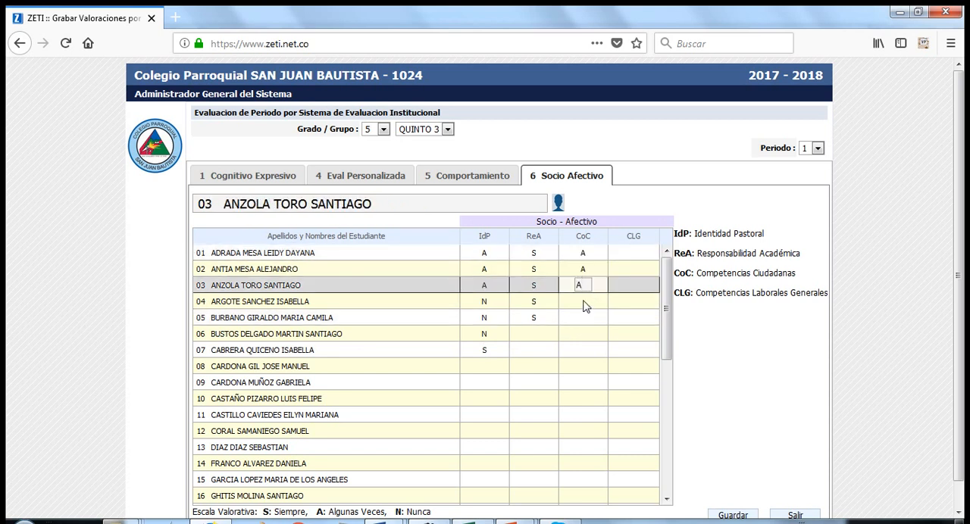
{"action": "left_click", "coordinate": [584, 302]}
{"action": "type", "text": "A"}
{"action": "left_click", "coordinate": [582, 317]}
{"action": "type", "text": "A"}
Rate the CLG criterion as A for students 01, 04 and 05, and as N for students 02 and 03
{"action": "left_click", "coordinate": [636, 254]}
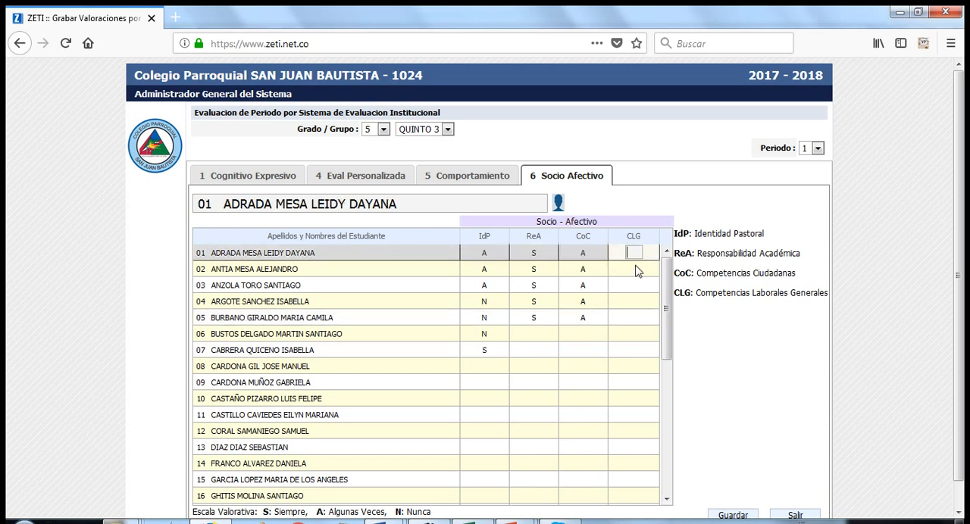
{"action": "type", "text": "A"}
{"action": "left_click", "coordinate": [635, 271]}
{"action": "type", "text": "N"}
{"action": "left_click", "coordinate": [635, 286]}
{"action": "type", "text": "N"}
{"action": "left_click", "coordinate": [633, 302]}
{"action": "type", "text": "A"}
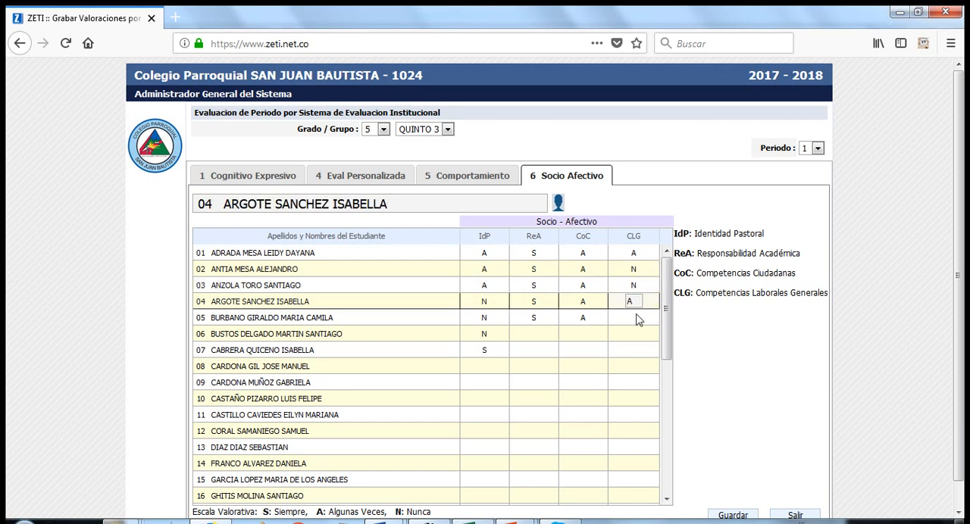
{"action": "left_click", "coordinate": [633, 318]}
{"action": "type", "text": "A"}
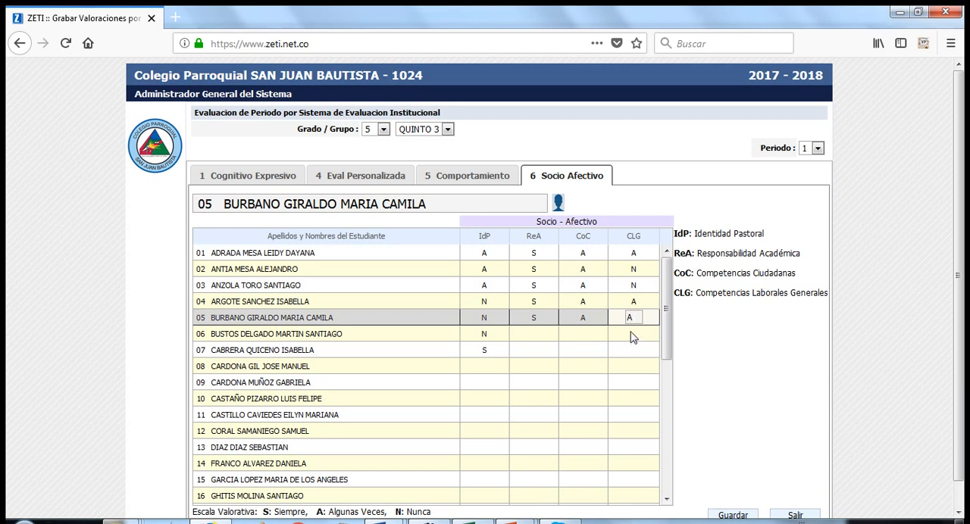
Rate student 06 as A in the CLG, CoC and ReA criteria
{"action": "left_click", "coordinate": [634, 335]}
{"action": "type", "text": "A"}
{"action": "left_click", "coordinate": [576, 336]}
{"action": "type", "text": "A"}
{"action": "left_click", "coordinate": [539, 336]}
{"action": "type", "text": "A"}
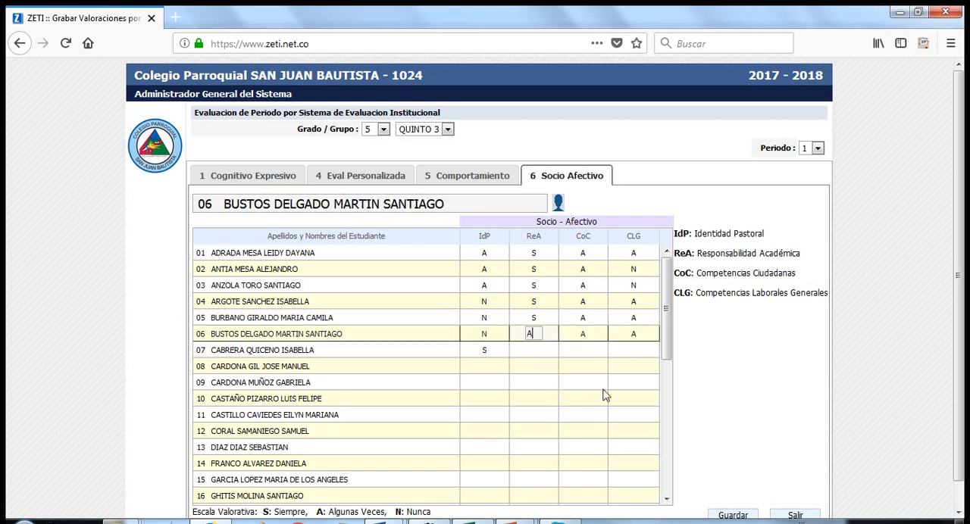
{"action": "left_click", "coordinate": [628, 367]}
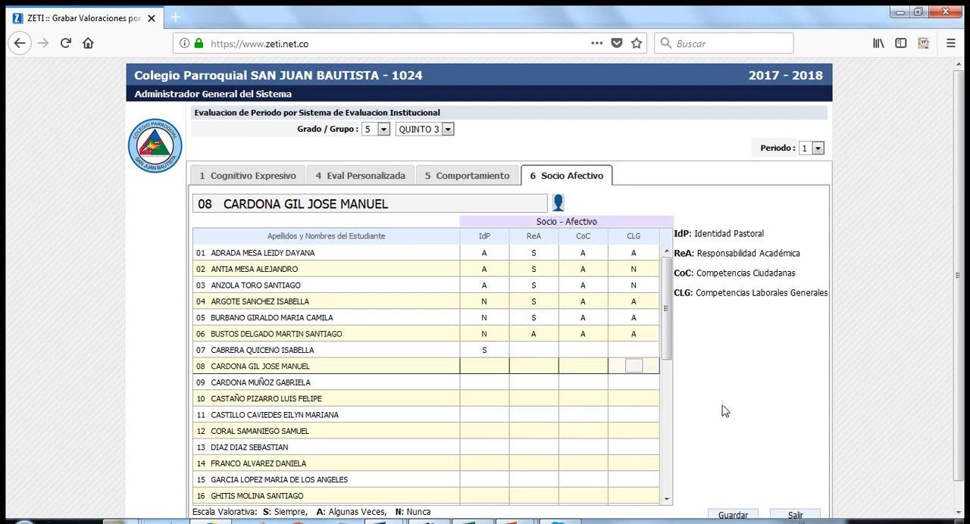
{"action": "scroll", "coordinate": [755, 396], "scroll_direction": "down", "scroll_amount": 1}
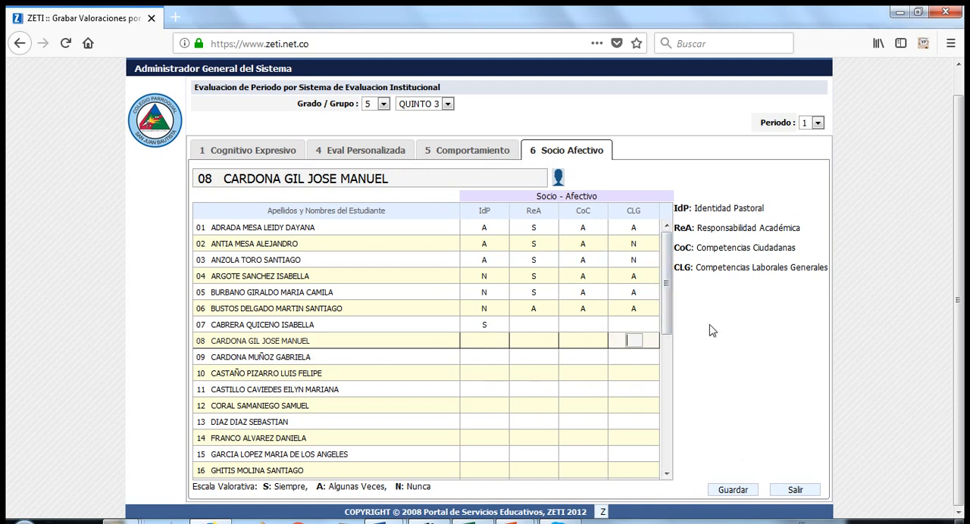
Leave Socio Afectivo without saving its changes, go to Cognitivo Expresivo, and continue to the Eval Personalizada evaluation
{"action": "left_click", "coordinate": [253, 154]}
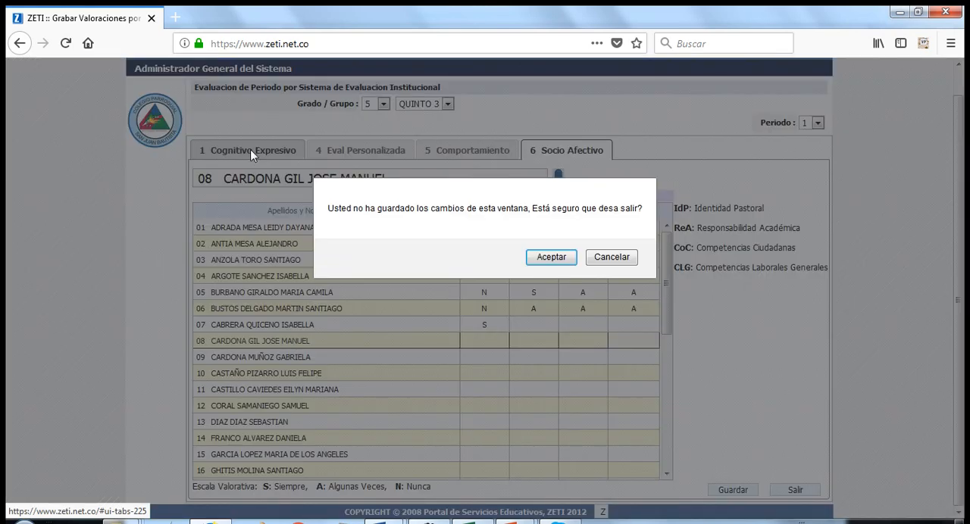
{"action": "left_click", "coordinate": [550, 262]}
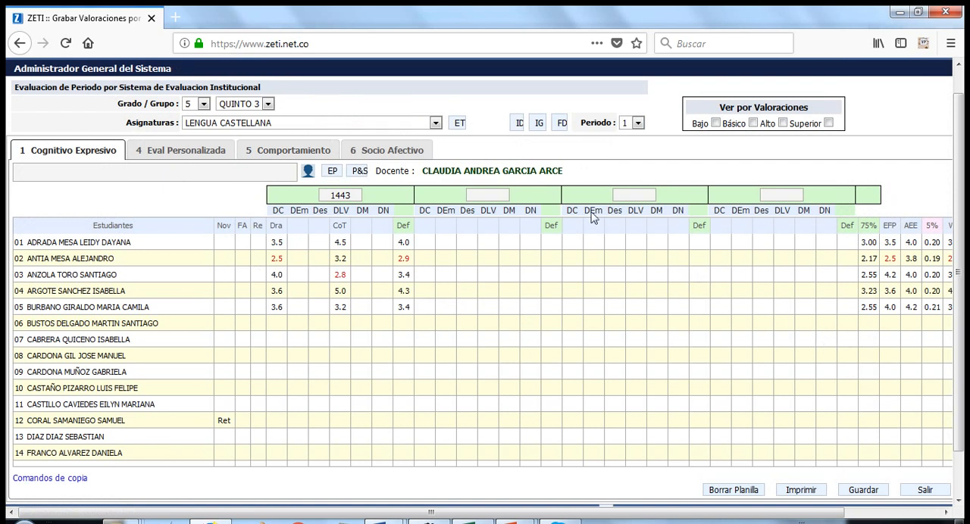
{"action": "left_click", "coordinate": [156, 157]}
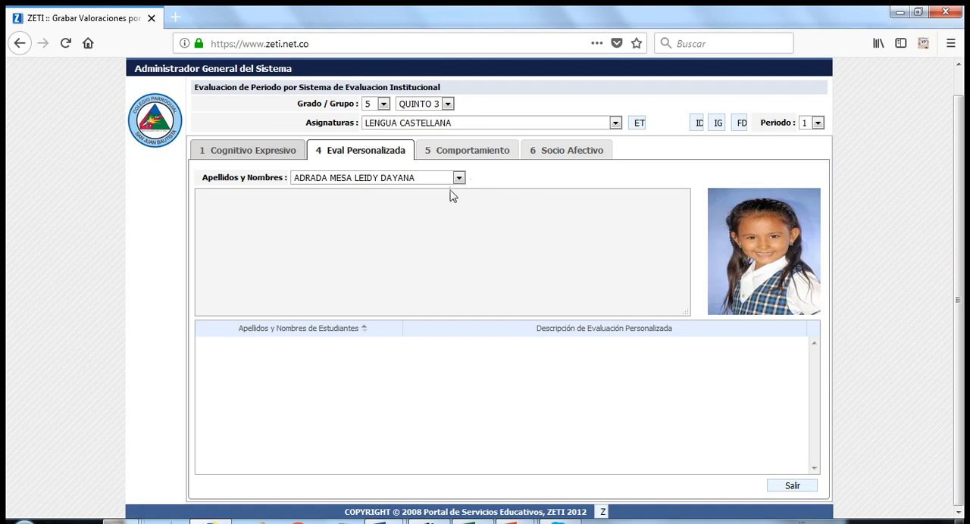
Record the personalised evaluation "KDJFFJKLD LJFKLJKLFJFLS DS FLKJFKLSJFLKS LK JFKLJSFKLSLF DFJLKSJFLKSJFLSD LFLKSFLSKD DKFJSF" for the first student in the list
{"action": "left_click", "coordinate": [254, 201]}
{"action": "left_click", "coordinate": [419, 177]}
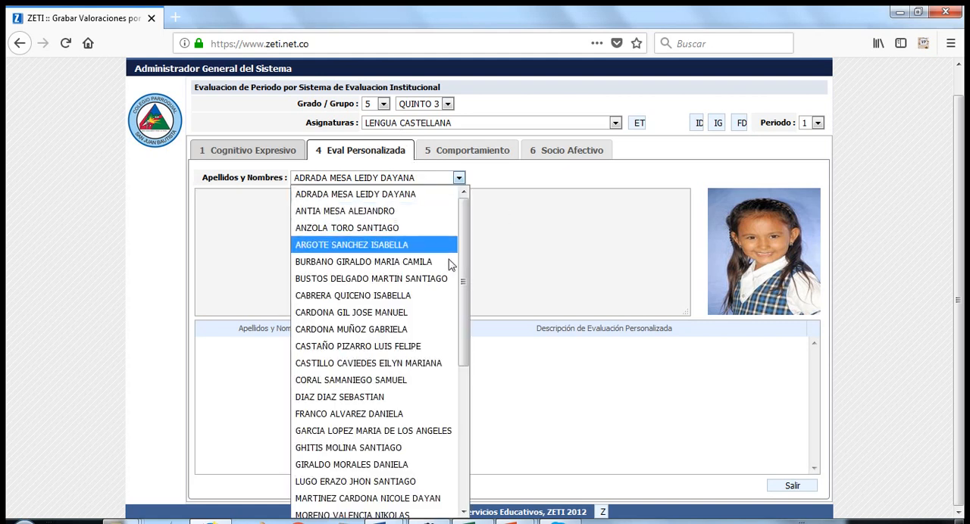
{"action": "left_click_drag", "start_coordinate": [463, 282], "coordinate": [480, 245]}
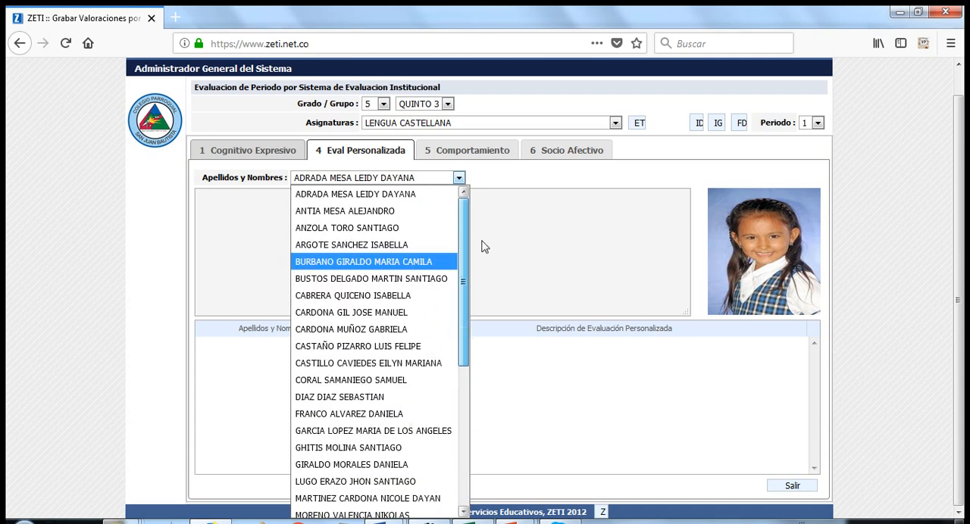
{"action": "left_click", "coordinate": [388, 198]}
{"action": "left_click", "coordinate": [254, 197]}
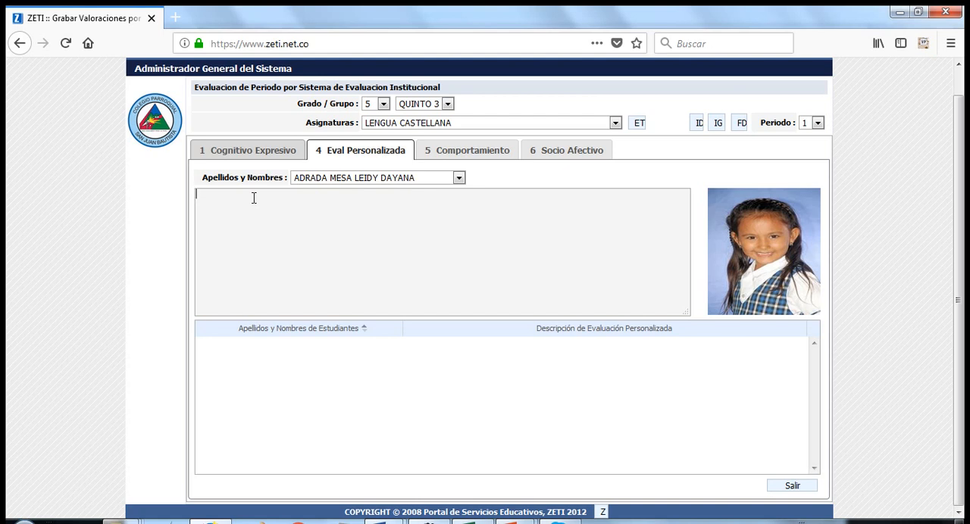
{"action": "type", "text": "KDJFFJKLD LJFKLJKLFJFLS DS FLKJFKLSJFLKS  LK JFKLJSFKLSLF DFJLKSJFLKSJFLSD  LFLKSFLSKD DKFJSF"}
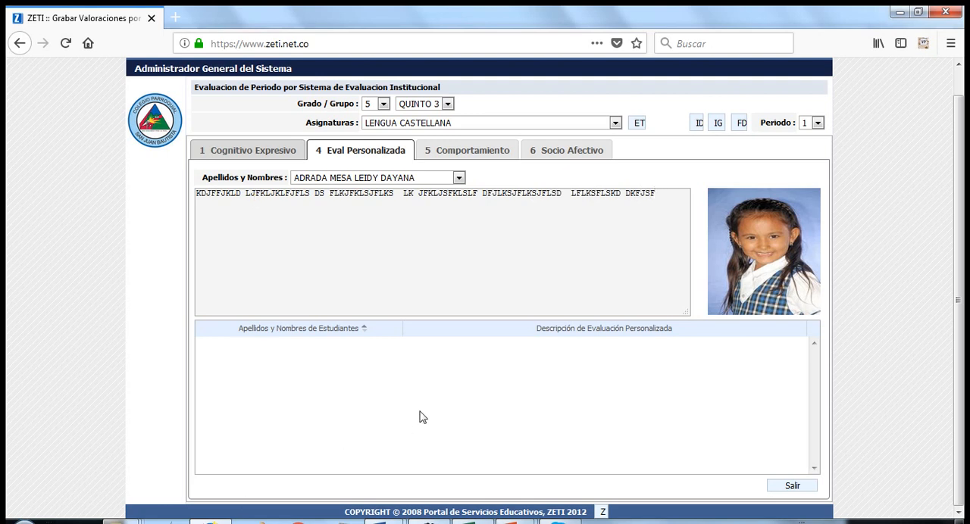
{"action": "key", "text": "Return"}
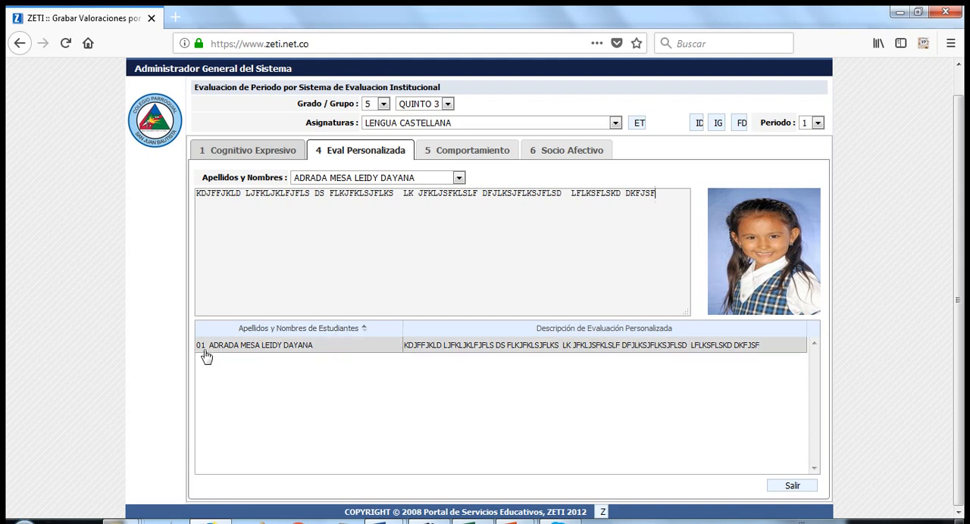
Check the student name and the description of the first entry in the personalised evaluations table
{"action": "left_click_drag", "start_coordinate": [198, 345], "coordinate": [324, 351]}
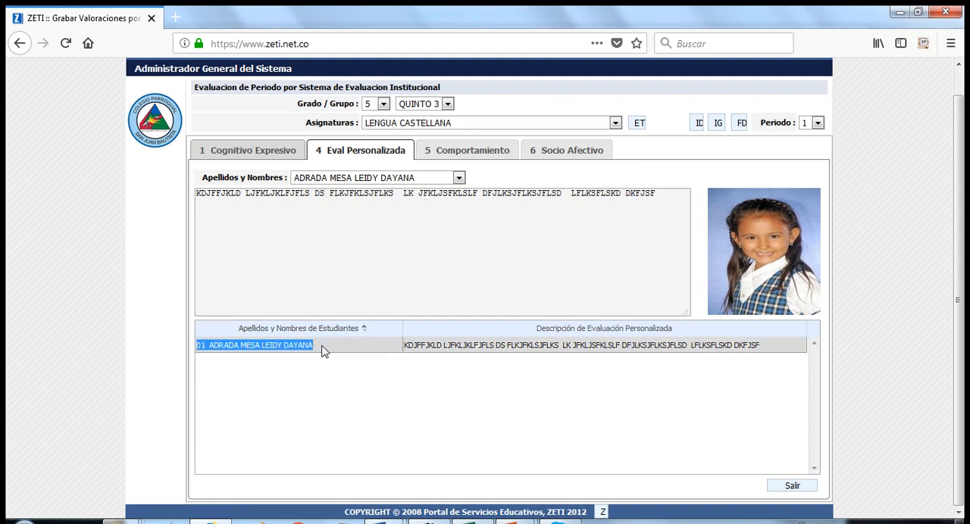
{"action": "left_click", "coordinate": [341, 364]}
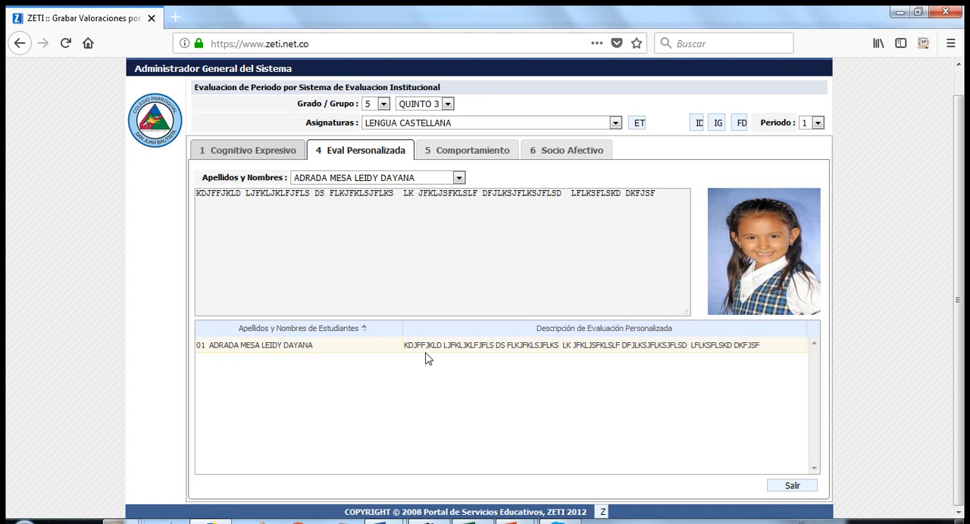
{"action": "left_click_drag", "start_coordinate": [414, 346], "coordinate": [761, 373]}
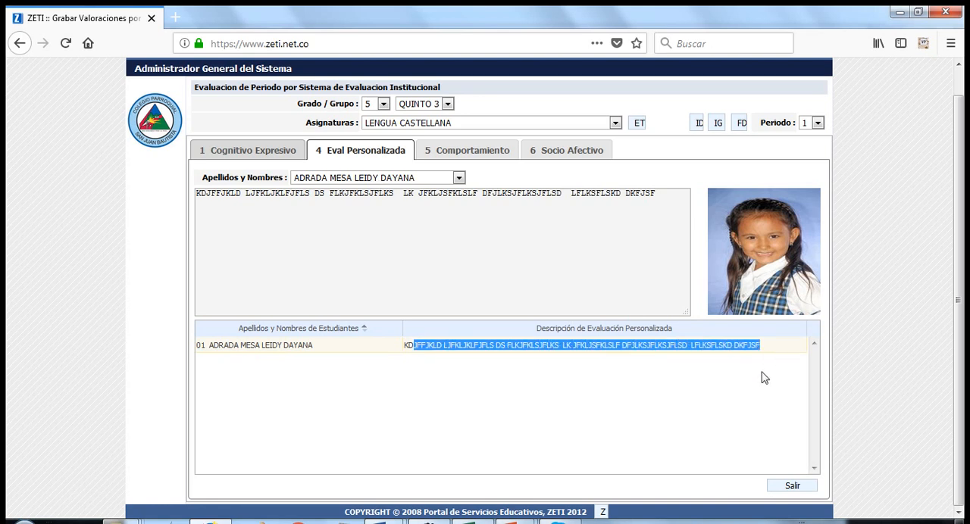
{"action": "left_click", "coordinate": [745, 397]}
Record the personalised evaluation "LKSJFKLSKLFSD J KLJFKLSDJFLK LKSJ FKLS FKLS SDL FKLS JFKLSJFL LS JFKSJFLKS" for the third student in the list
{"action": "left_click", "coordinate": [390, 180]}
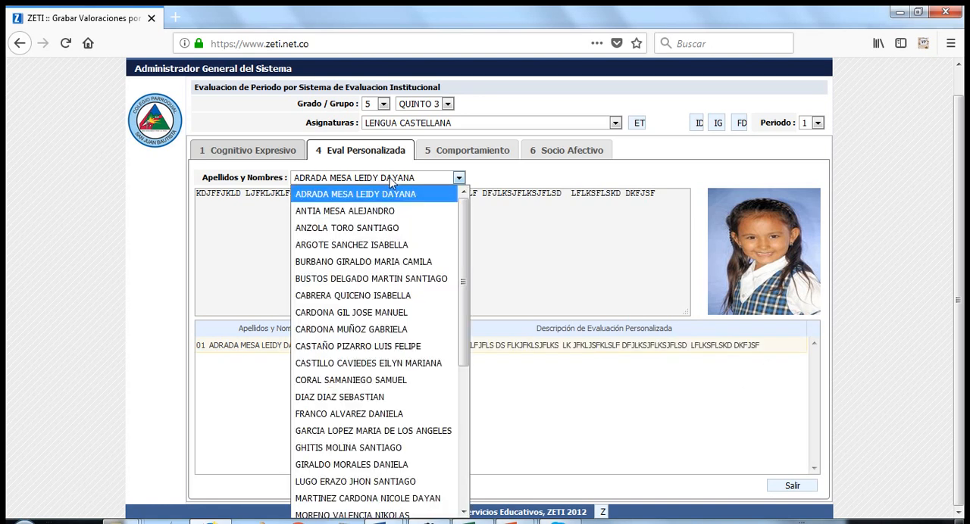
{"action": "left_click", "coordinate": [380, 227]}
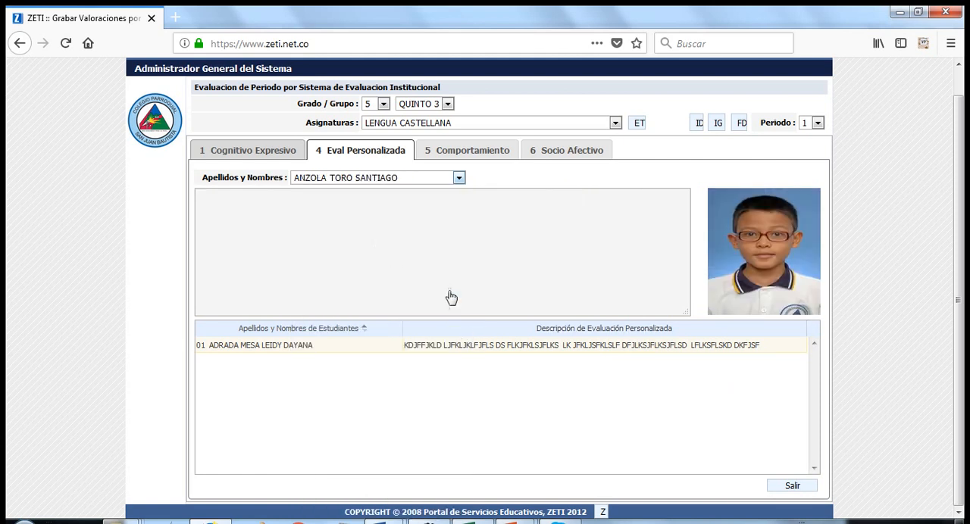
{"action": "left_click", "coordinate": [248, 203]}
{"action": "type", "text": "LKSJFKLSKLFSD J KLJFKLSDJFLK LKSJ FKLS FKLS  SDL FKLS JFKLSJFL LS JFKSJFLKS"}
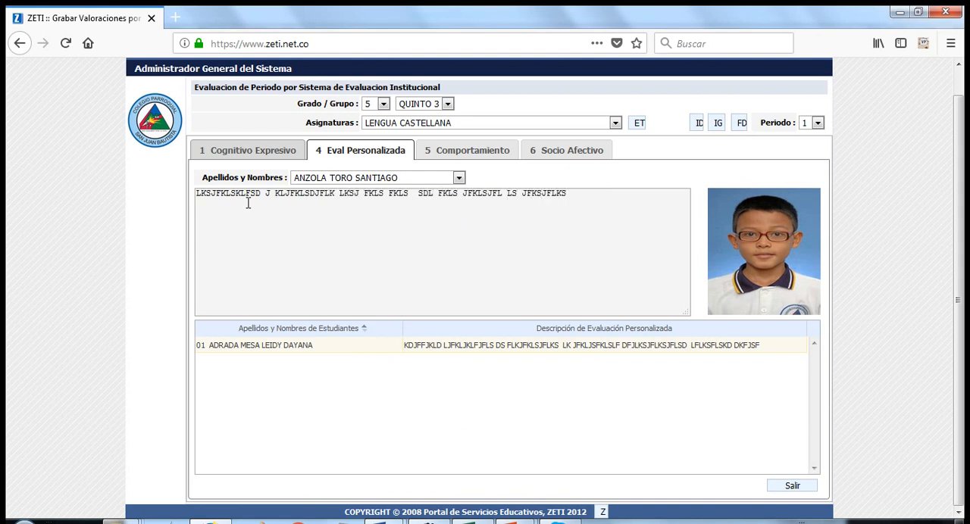
{"action": "key", "text": "Tab"}
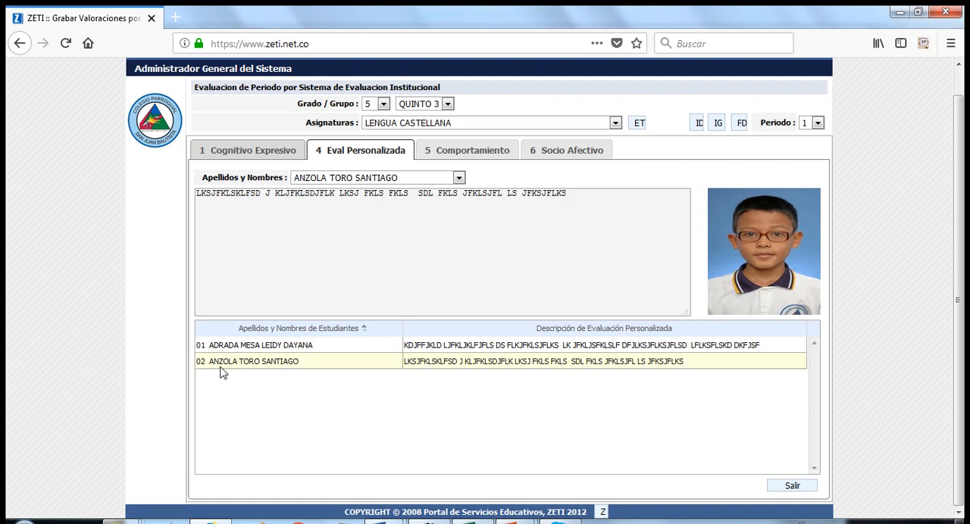